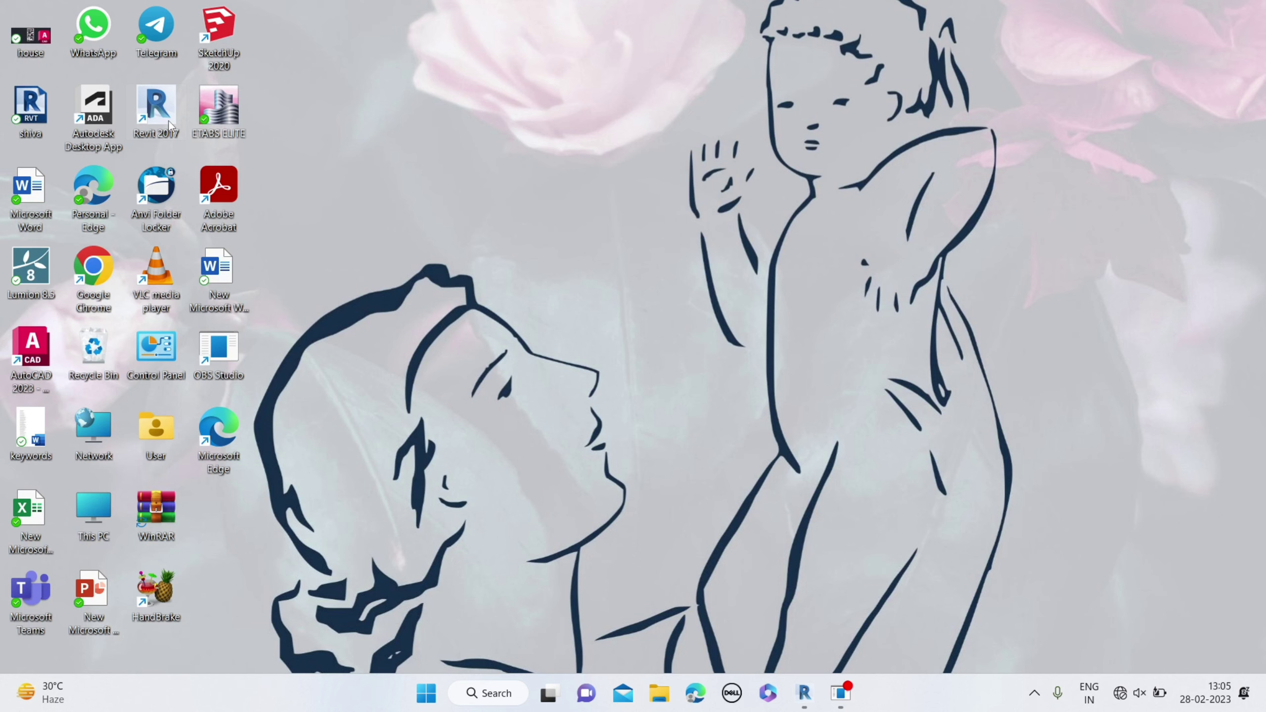
Step: Launch Revit 2017 from its desktop shortcut and wait for the Recent Files page
{"action": "right_click", "coordinate": [168, 120]}
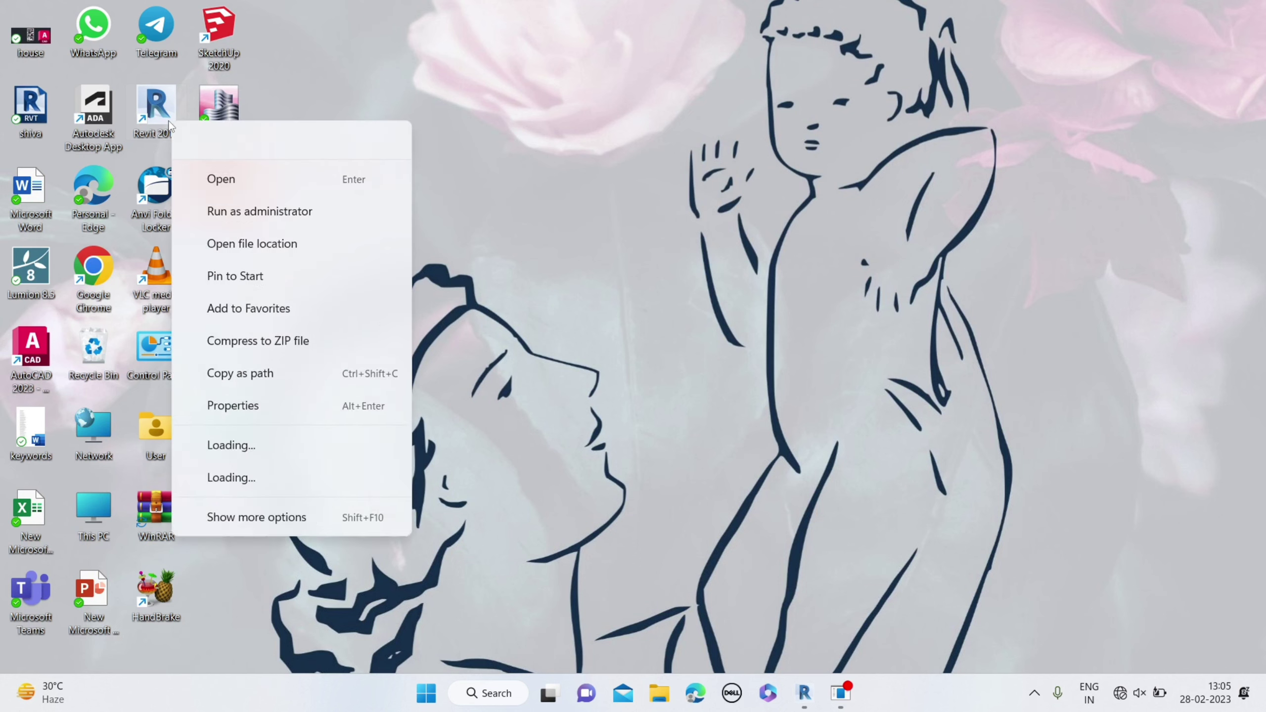
{"action": "key", "text": "Return"}
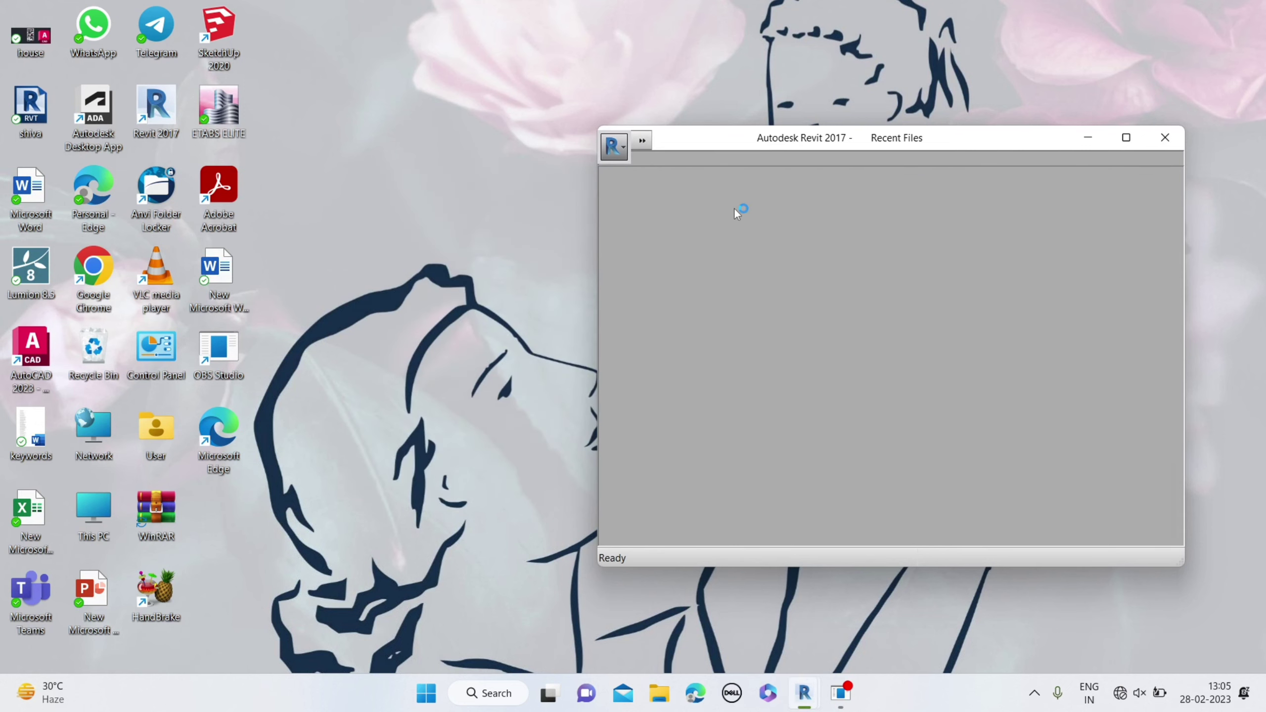
Step: Maximize Revit and switch to the open Project1 Level 1 floor plan window
{"action": "left_click", "coordinate": [1126, 137]}
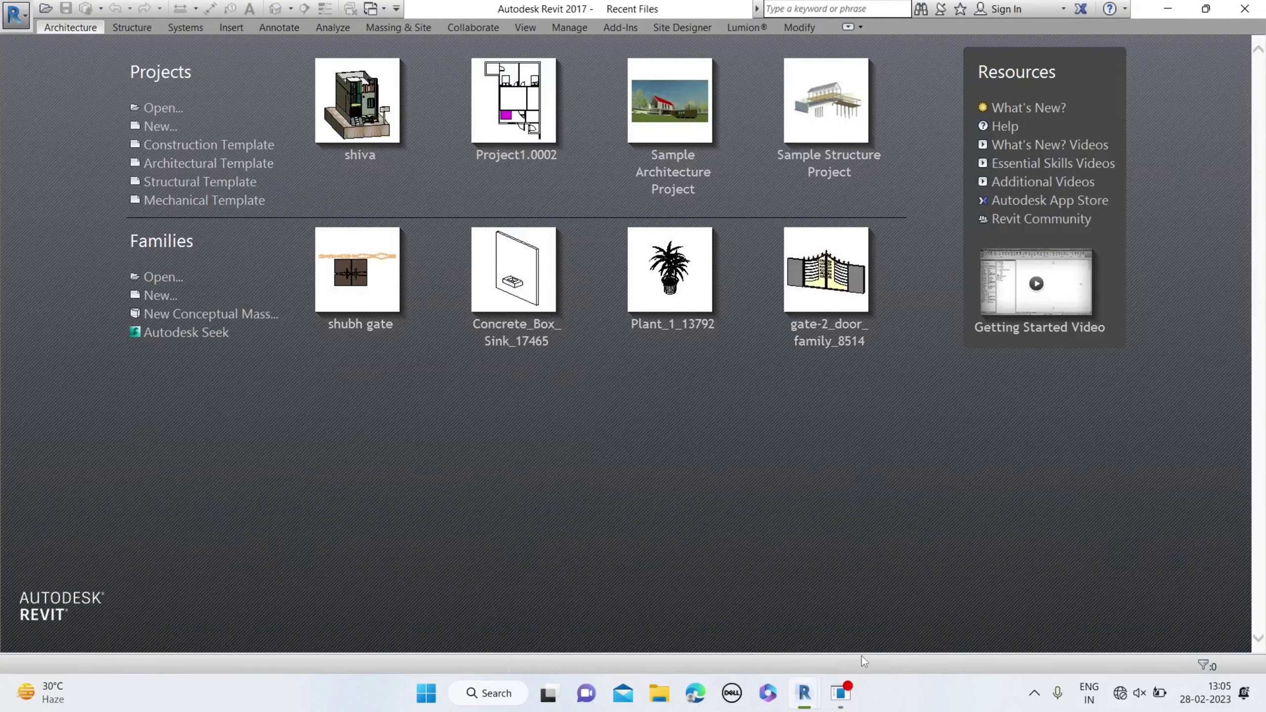
{"action": "mouse_move", "coordinate": [803, 692]}
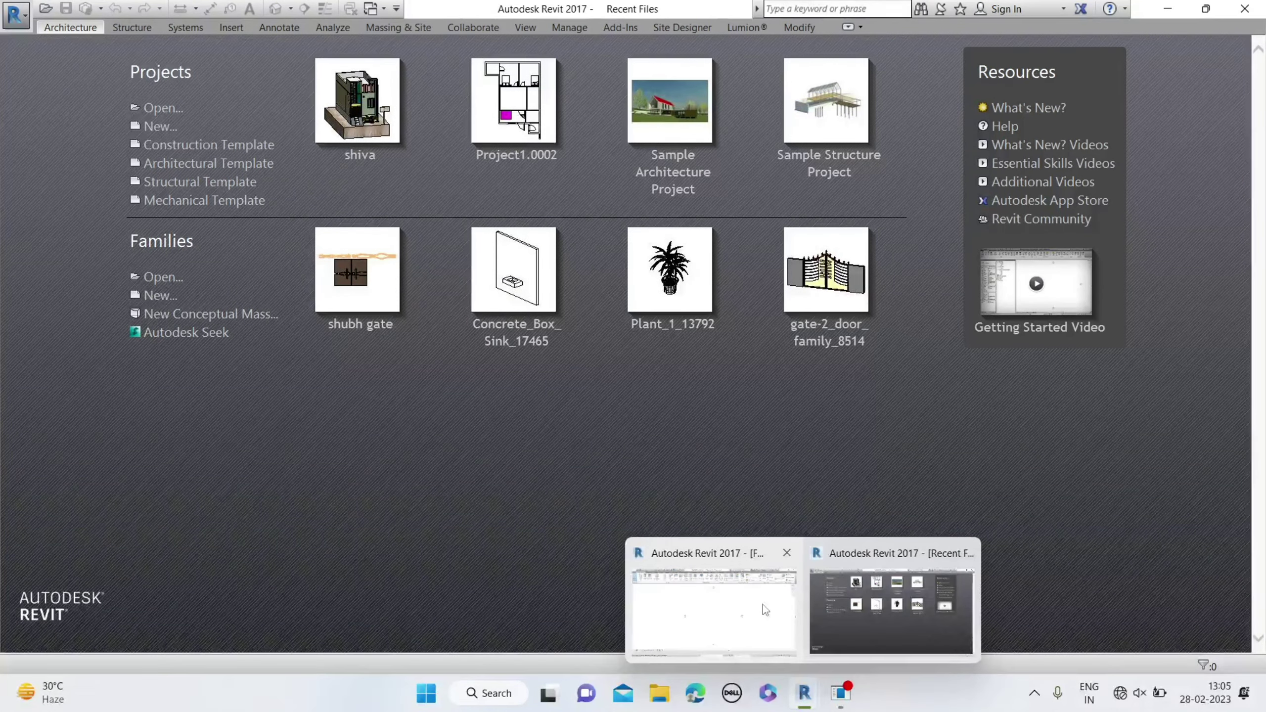
{"action": "left_click", "coordinate": [765, 609]}
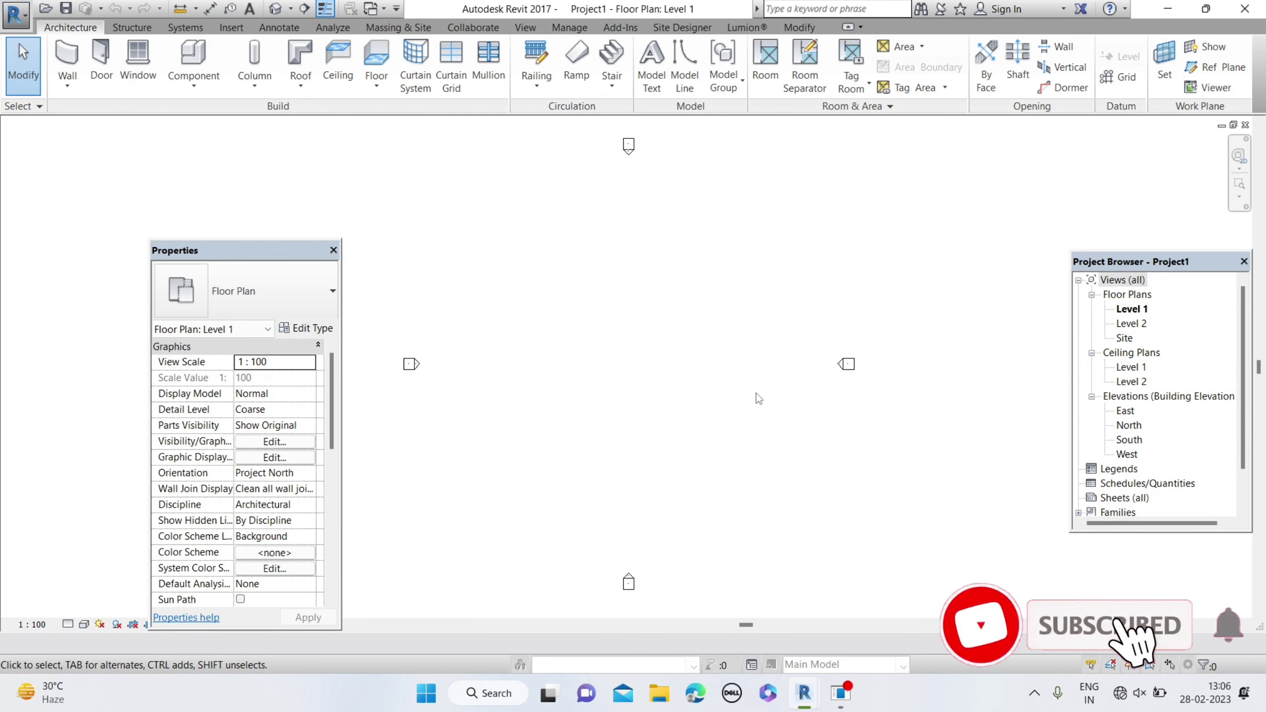
Step: Move the Properties palette to the left edge and the Project Browser up and left
{"action": "left_click_drag", "start_coordinate": [211, 547], "coordinate": [128, 172]}
{"action": "left_click", "coordinate": [1177, 262]}
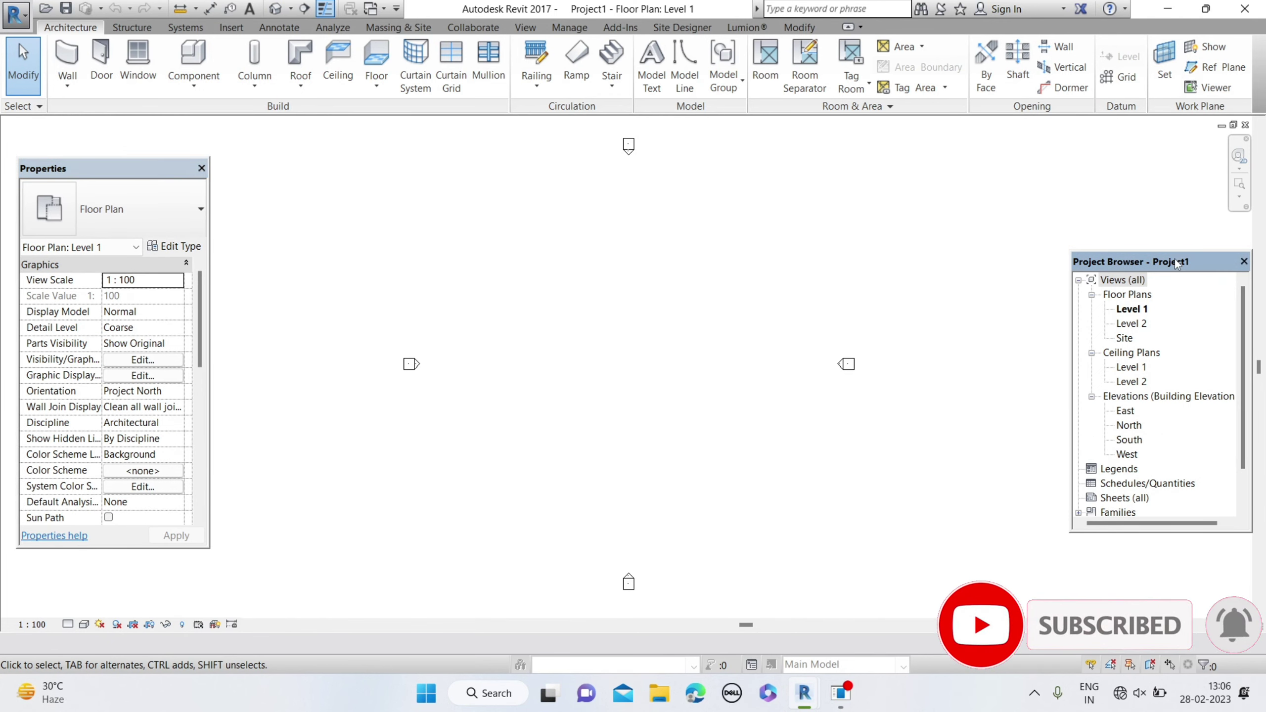
{"action": "left_click_drag", "start_coordinate": [1176, 262], "coordinate": [1119, 212]}
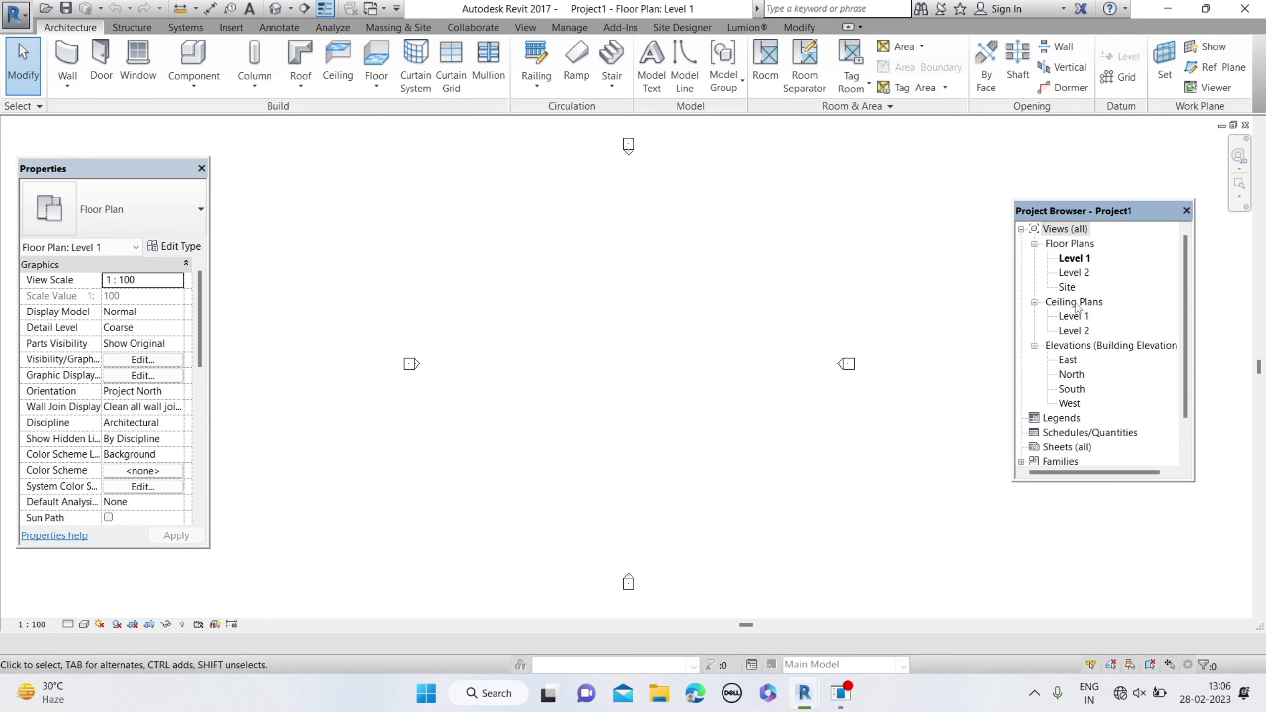
Step: Scroll through the Project Browser to show elevations, sheets, families, groups and Revit links
{"action": "scroll", "coordinate": [1077, 308], "scroll_direction": "down", "scroll_amount": 2}
{"action": "scroll", "coordinate": [1076, 308], "scroll_direction": "up", "scroll_amount": 1}
{"action": "scroll", "coordinate": [1077, 307], "scroll_direction": "up", "scroll_amount": 1}
{"action": "scroll", "coordinate": [1055, 359], "scroll_direction": "down", "scroll_amount": 1}
{"action": "scroll", "coordinate": [1056, 358], "scroll_direction": "up", "scroll_amount": 1}
{"action": "scroll", "coordinate": [1057, 359], "scroll_direction": "down", "scroll_amount": 1}
{"action": "scroll", "coordinate": [1071, 363], "scroll_direction": "down", "scroll_amount": 1}
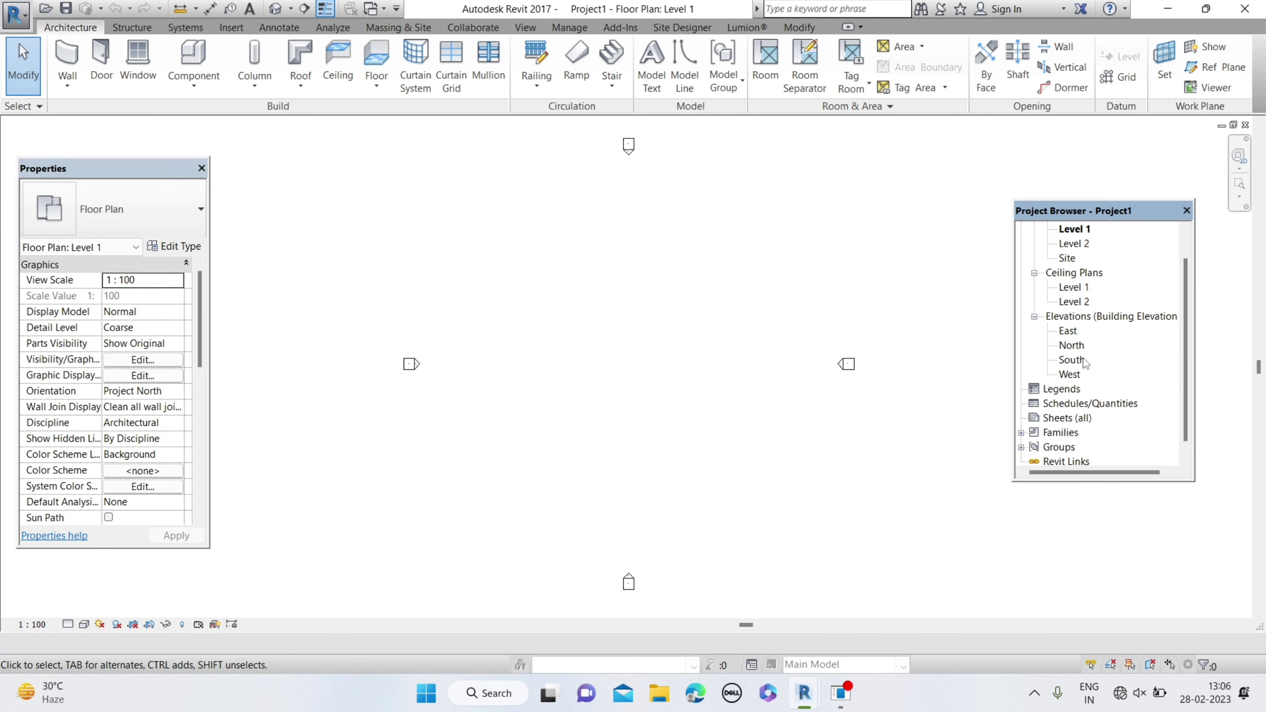
Step: Open the South elevation and zoom to the Level 1 (0) and Level 2 (4000) heads
{"action": "double_click", "coordinate": [1072, 360]}
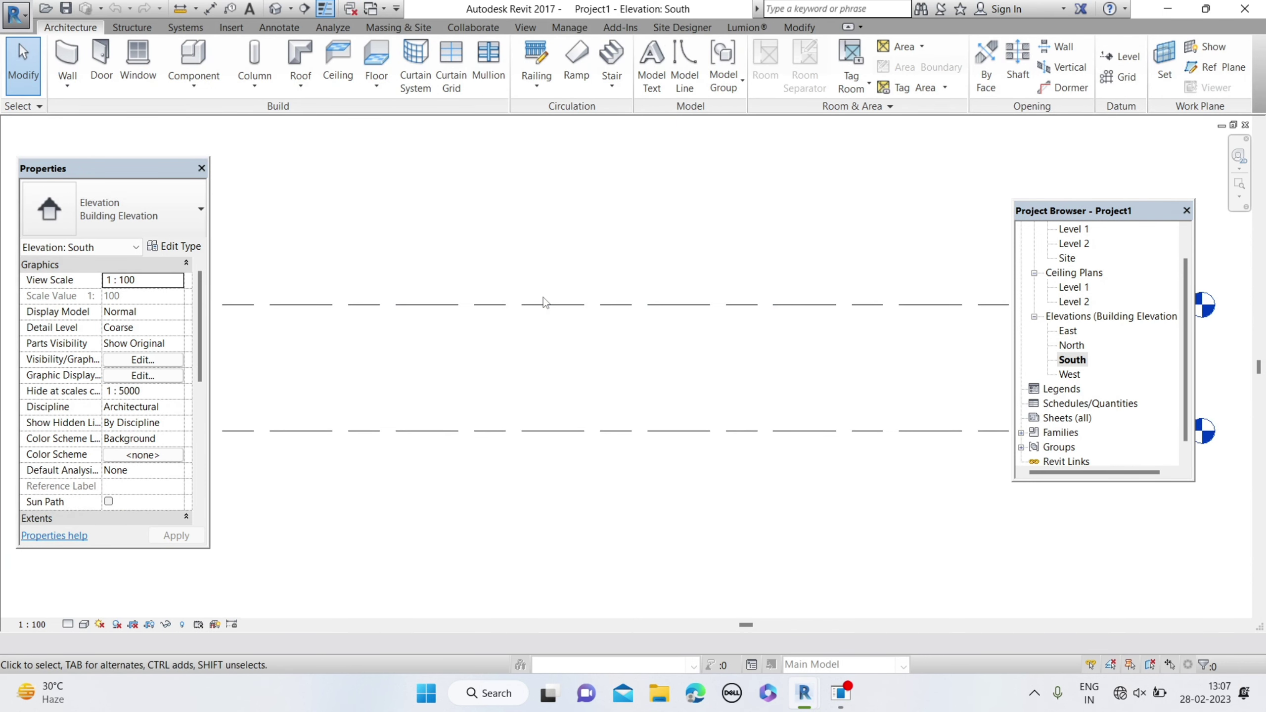
{"action": "scroll", "coordinate": [545, 304], "scroll_direction": "down", "scroll_amount": 1}
{"action": "scroll", "coordinate": [545, 303], "scroll_direction": "down", "scroll_amount": 1}
{"action": "scroll", "coordinate": [546, 302], "scroll_direction": "down", "scroll_amount": 1}
{"action": "scroll", "coordinate": [546, 302], "scroll_direction": "down", "scroll_amount": 1}
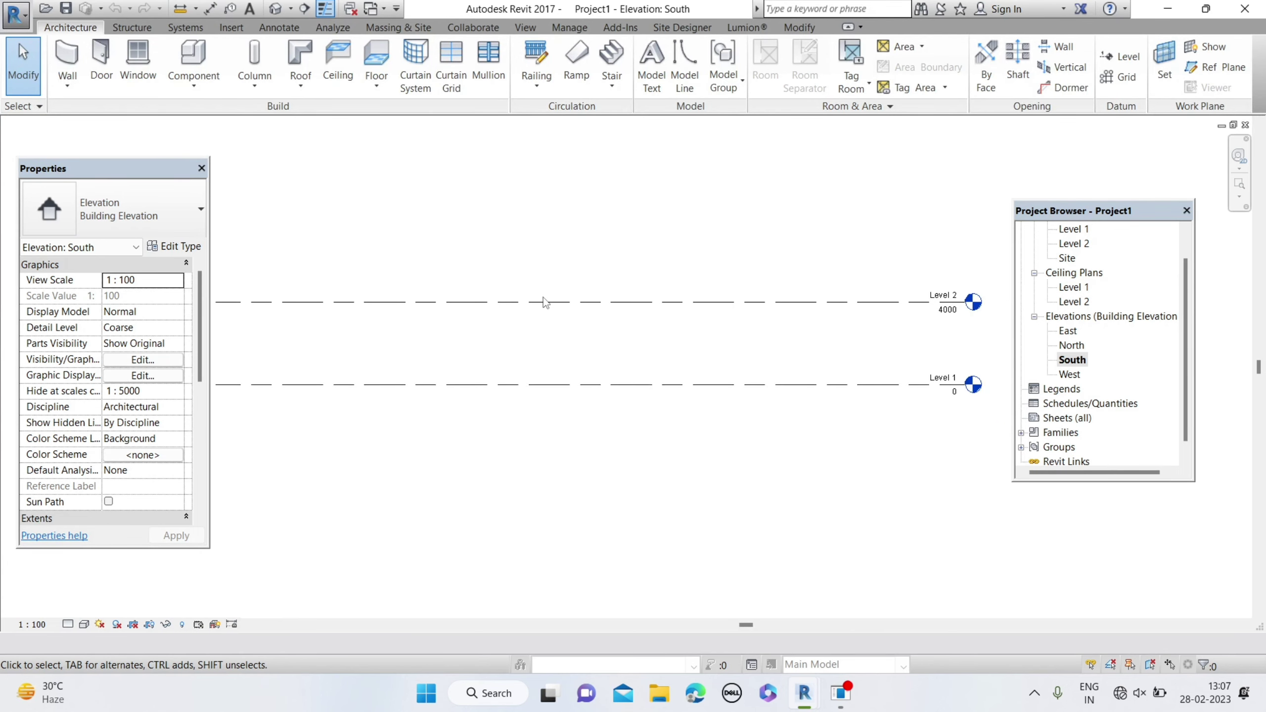
{"action": "scroll", "coordinate": [546, 302], "scroll_direction": "down", "scroll_amount": 1}
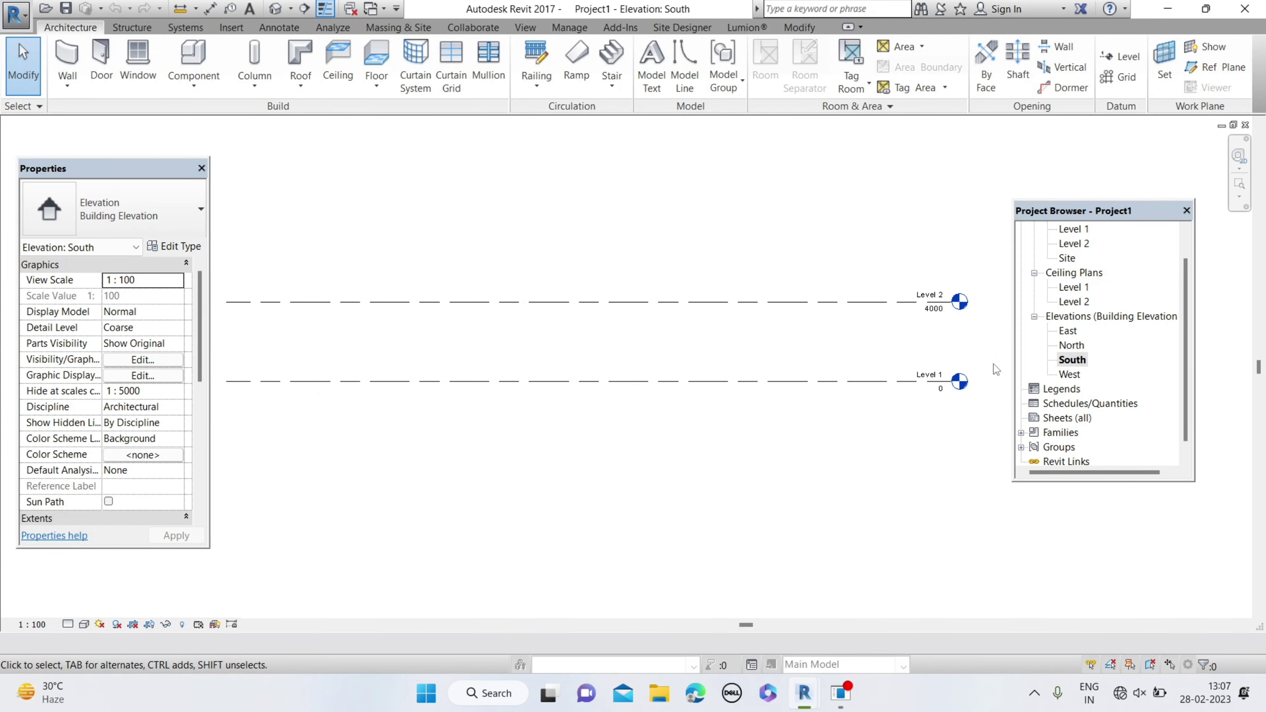
{"action": "scroll", "coordinate": [995, 368], "scroll_direction": "up", "scroll_amount": 1}
{"action": "scroll", "coordinate": [995, 368], "scroll_direction": "up", "scroll_amount": 1}
{"action": "scroll", "coordinate": [996, 368], "scroll_direction": "up", "scroll_amount": 1}
{"action": "scroll", "coordinate": [996, 368], "scroll_direction": "up", "scroll_amount": 1}
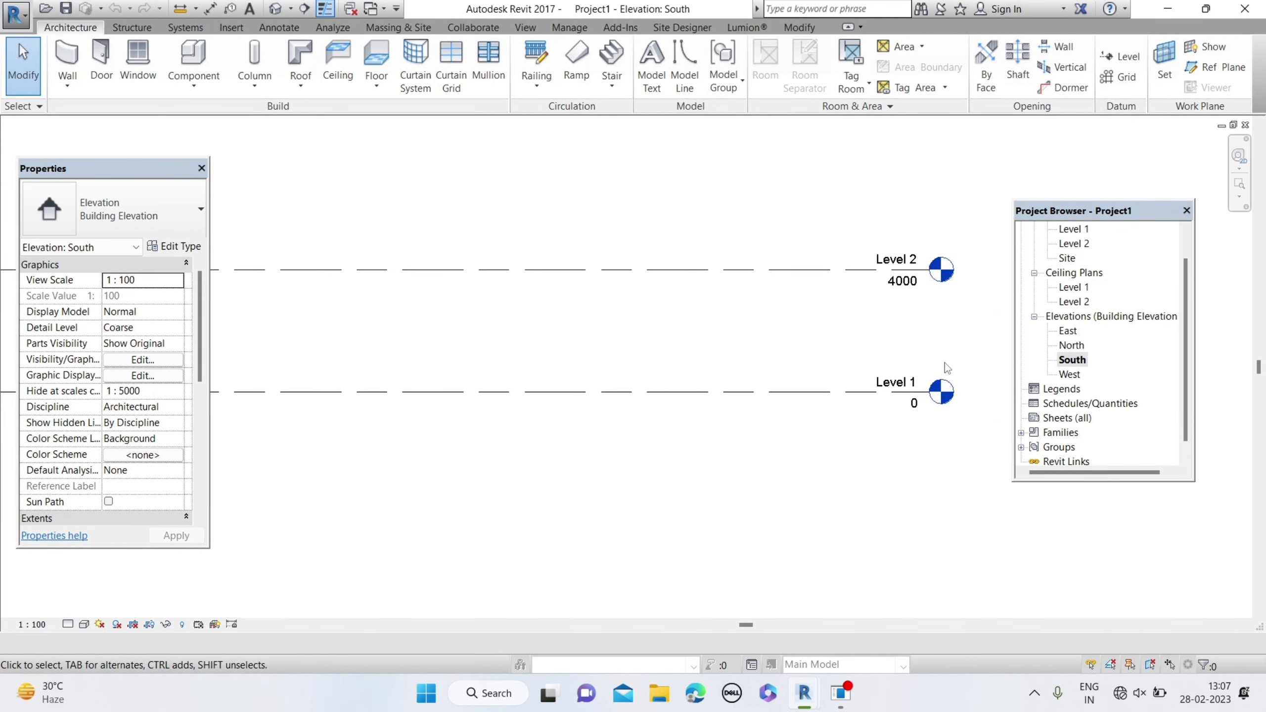
{"action": "left_click", "coordinate": [895, 391]}
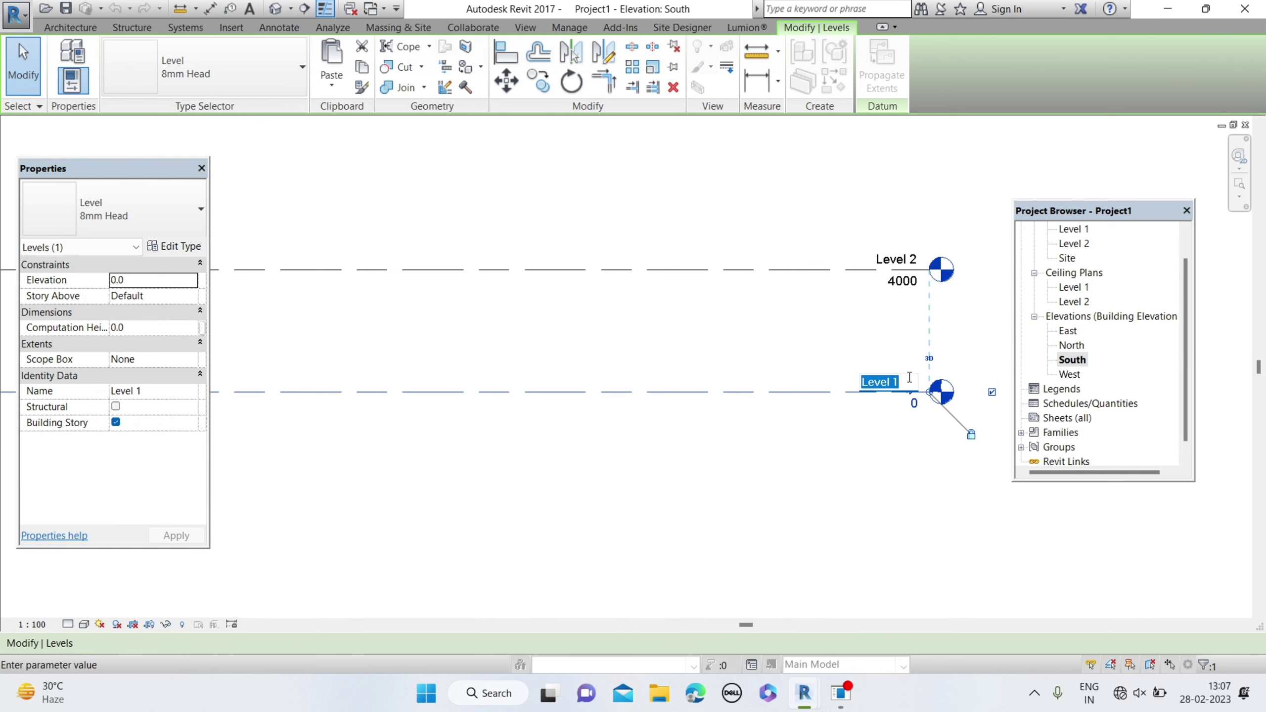
{"action": "key", "text": "Return"}
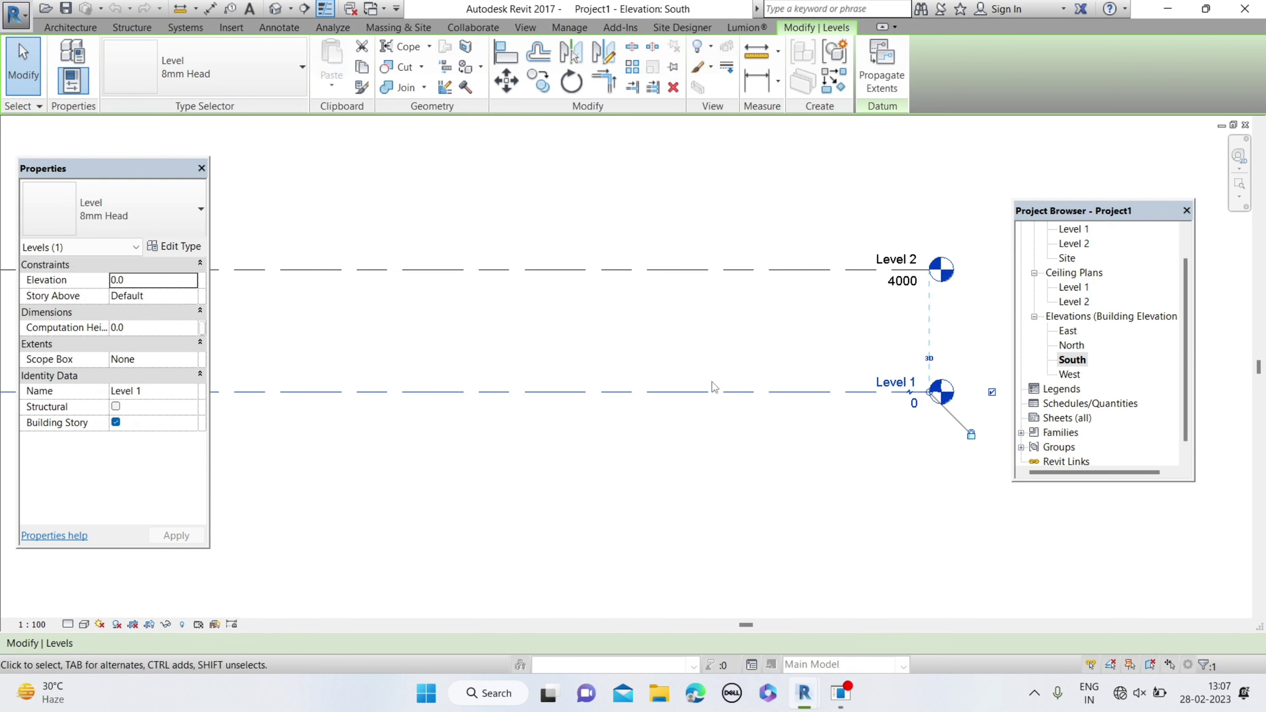
Step: Open Project Units with UN and keep millimetres as the Length unit
{"action": "key", "text": "u"}
{"action": "key", "text": "n"}
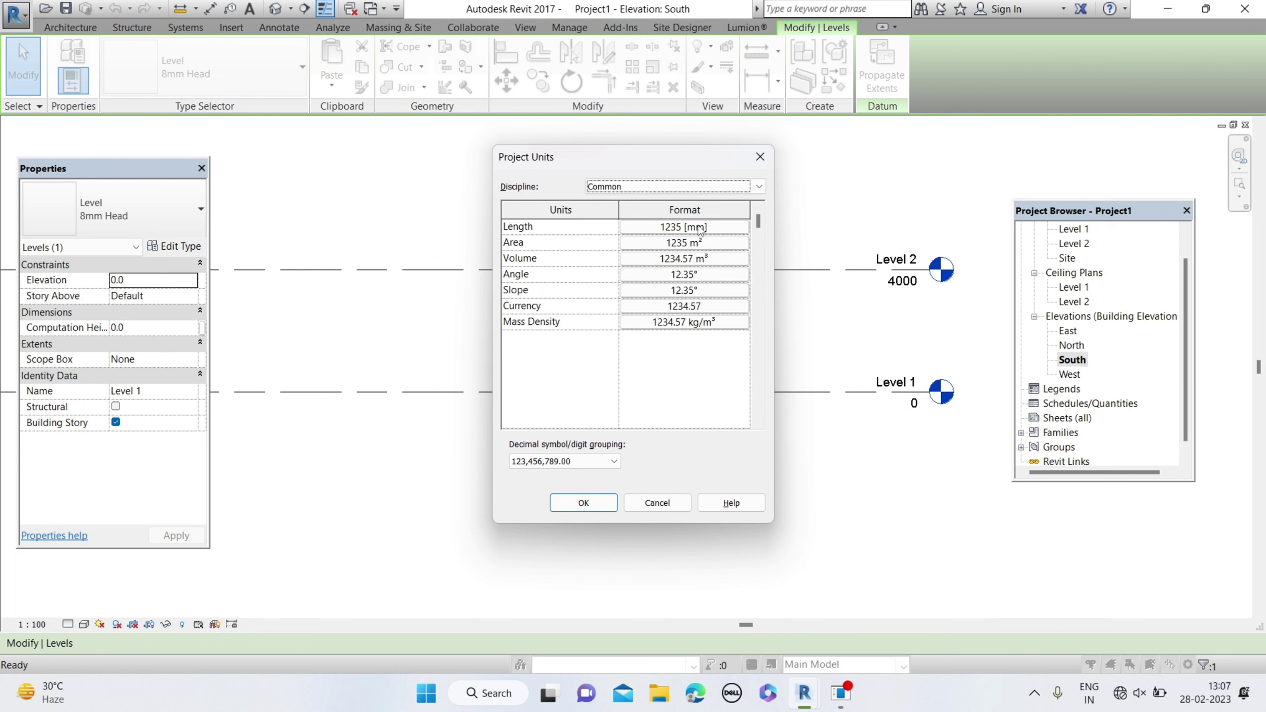
{"action": "left_click", "coordinate": [663, 186]}
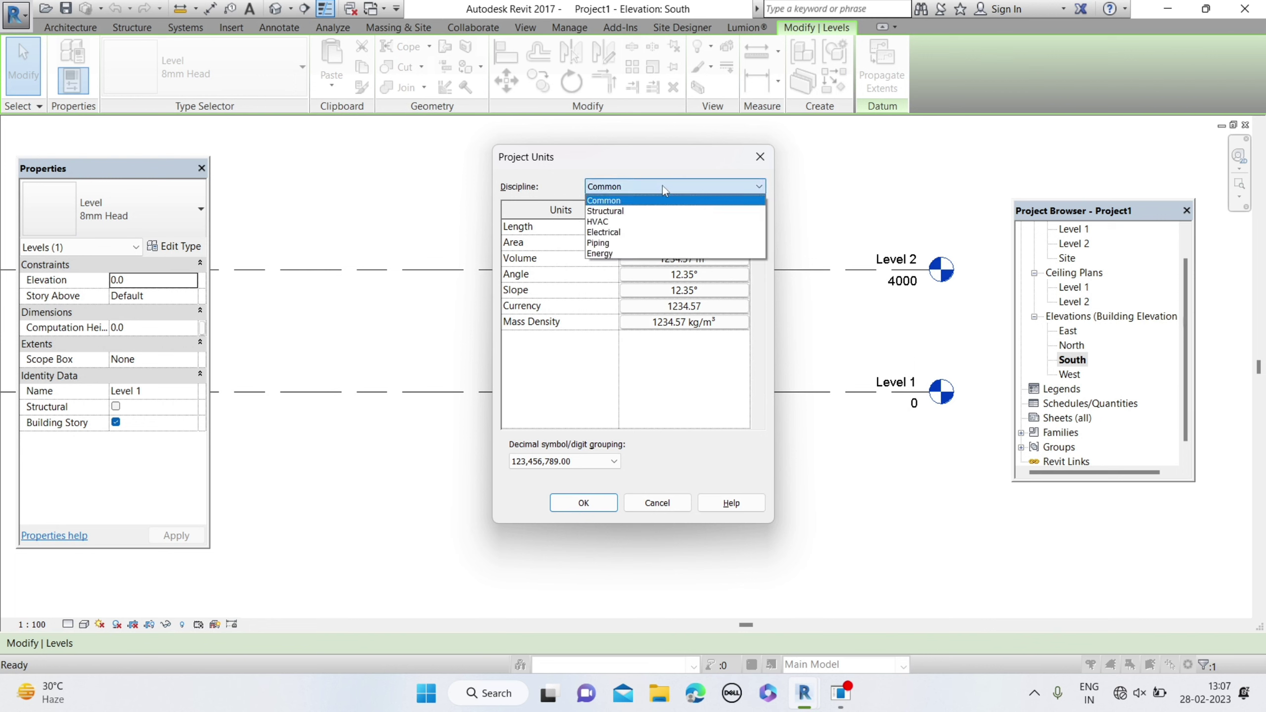
{"action": "left_click", "coordinate": [663, 186]}
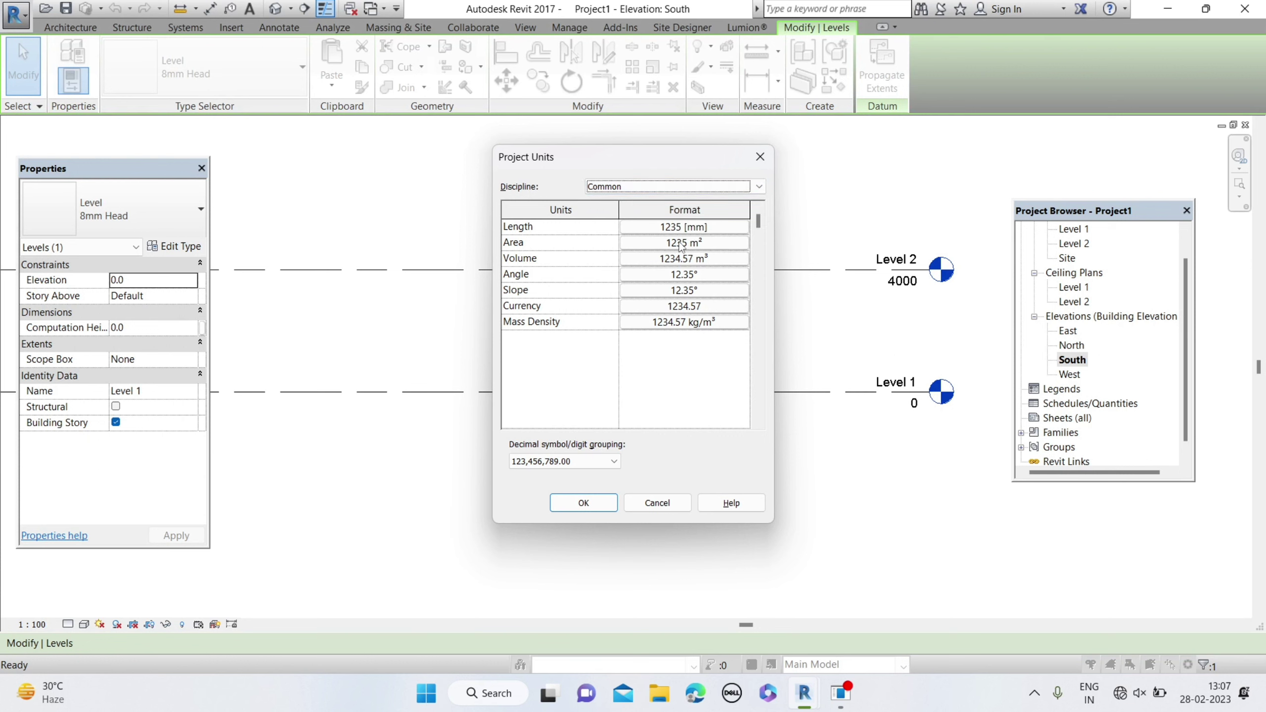
{"action": "left_click", "coordinate": [695, 228]}
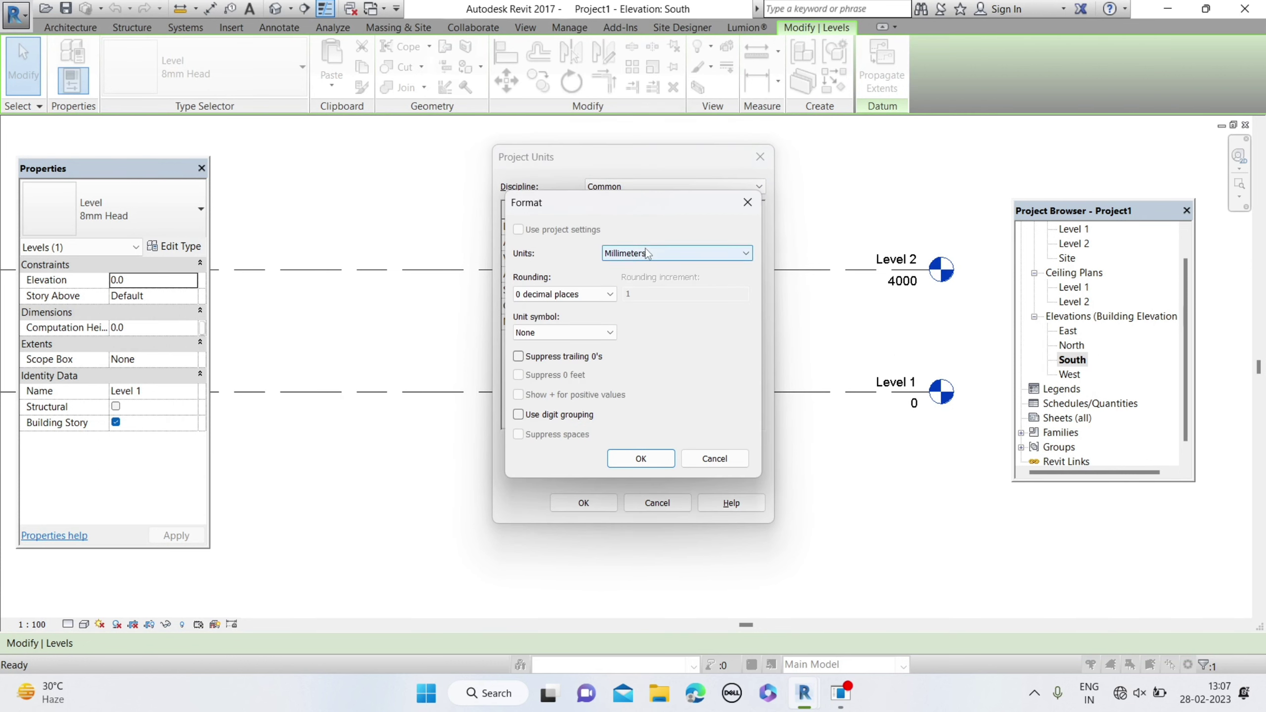
{"action": "left_click", "coordinate": [747, 202]}
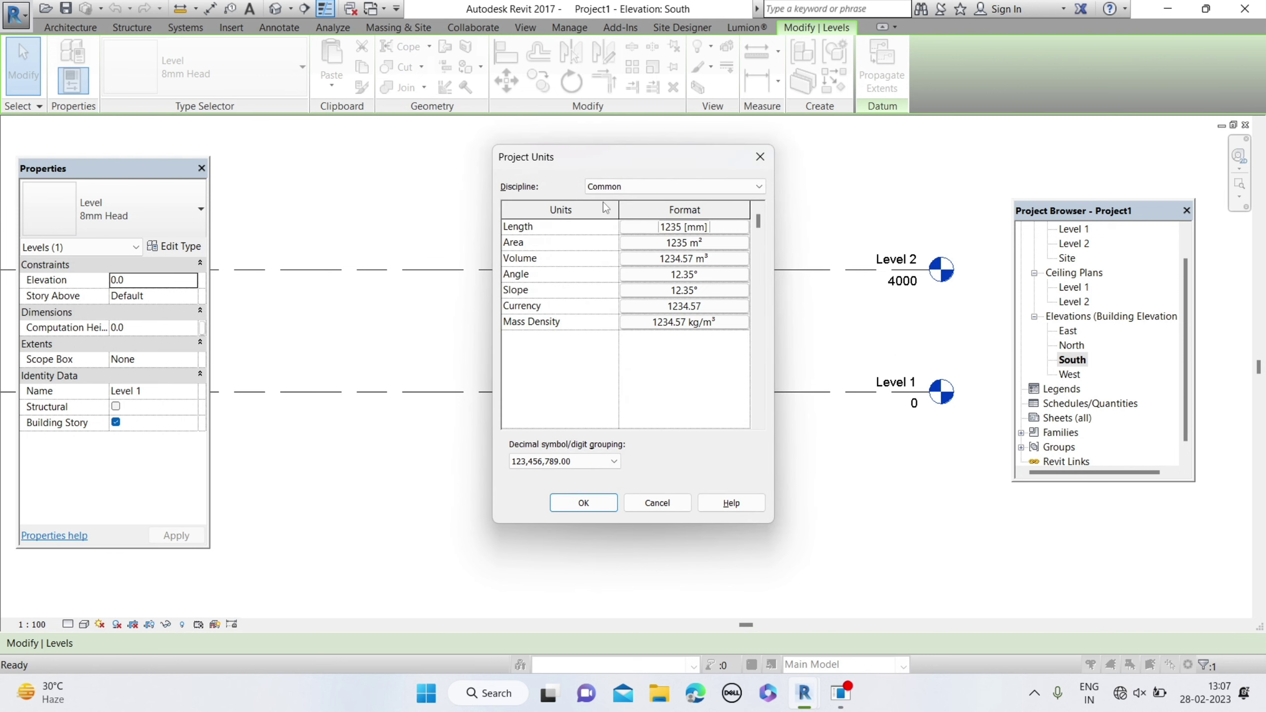
{"action": "left_click", "coordinate": [688, 230]}
{"action": "left_click", "coordinate": [644, 255]}
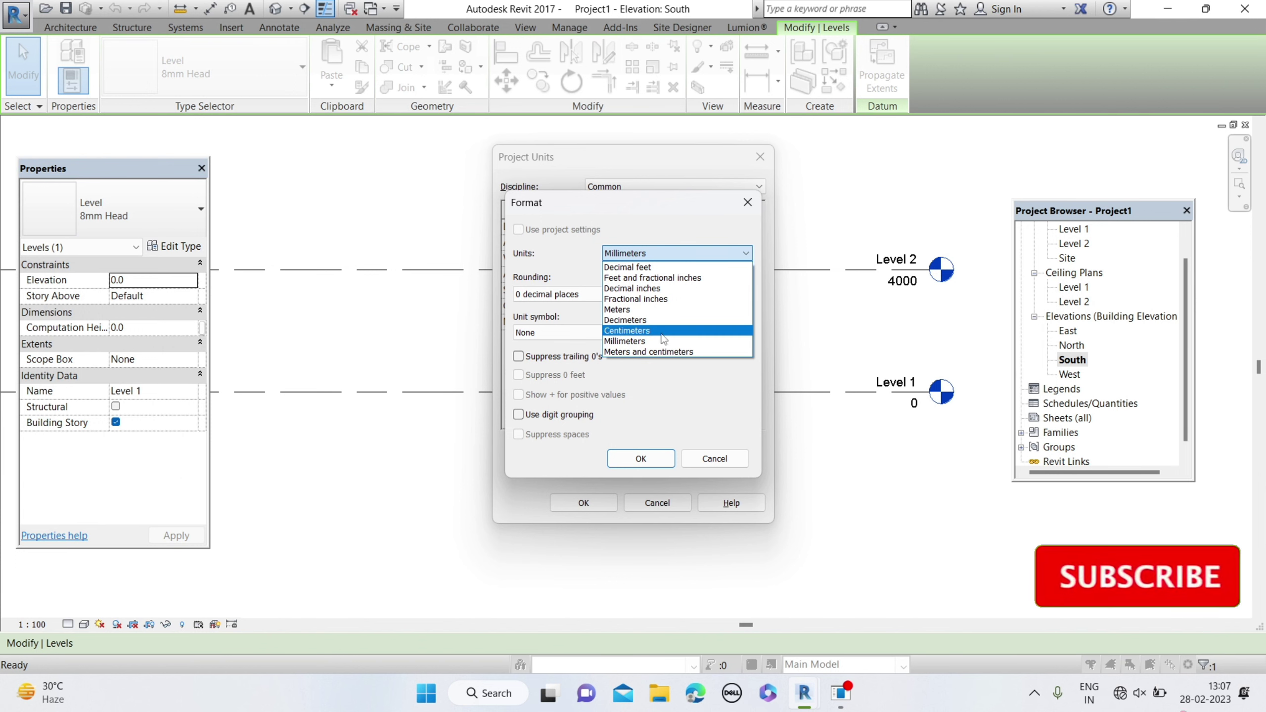
{"action": "left_click", "coordinate": [640, 219]}
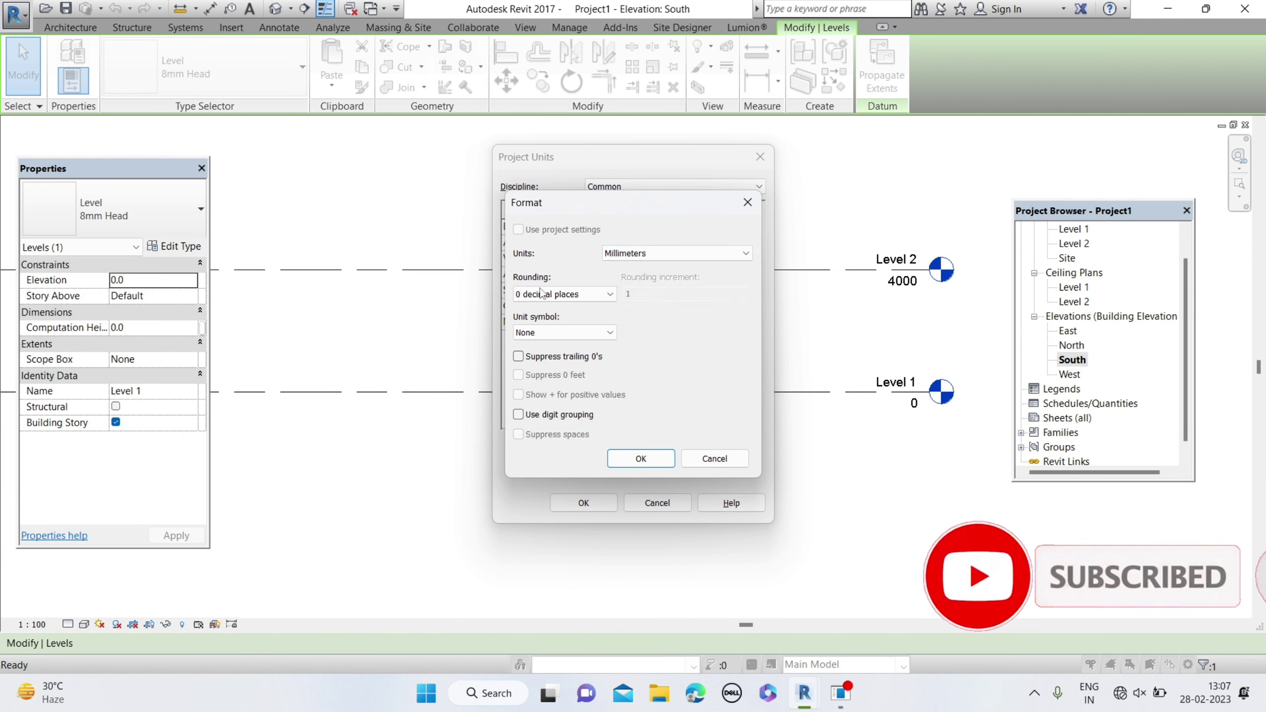
Step: Set length to no unit symbol and 0 decimal places, then accept the units and deselect
{"action": "left_click", "coordinate": [553, 331]}
{"action": "left_click", "coordinate": [554, 331]}
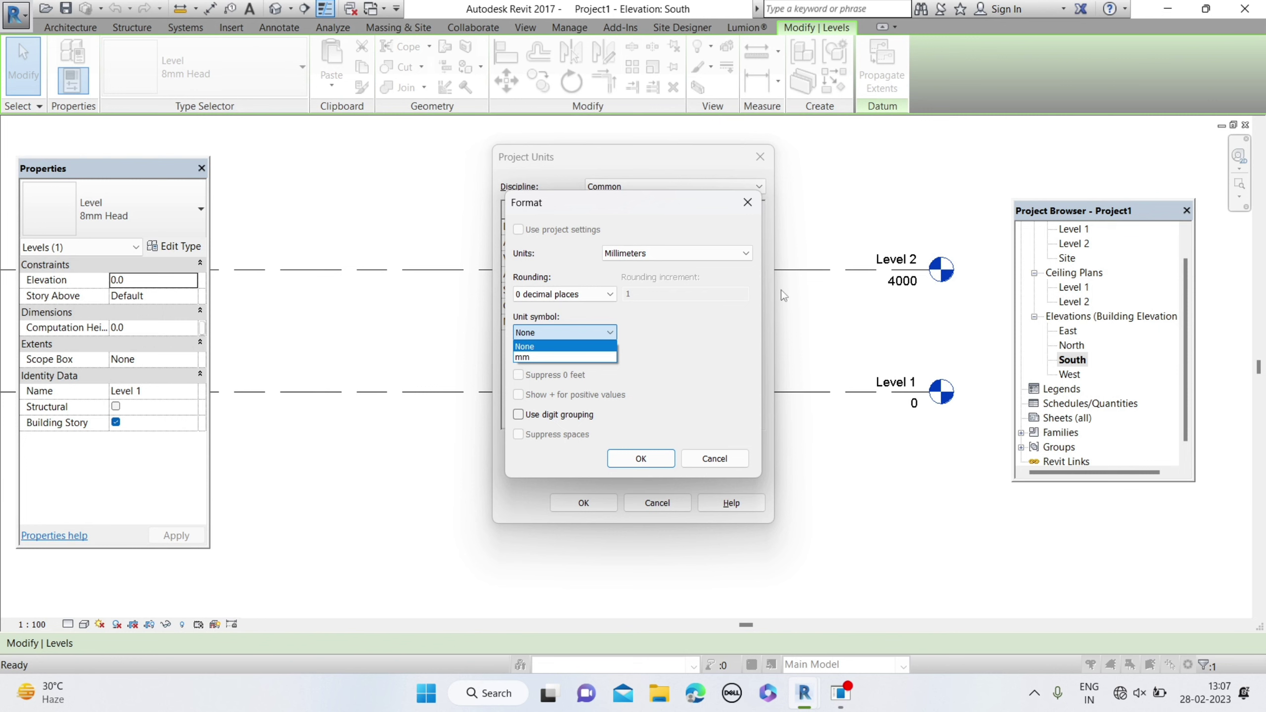
{"action": "left_click", "coordinate": [556, 346]}
{"action": "left_click", "coordinate": [556, 294]}
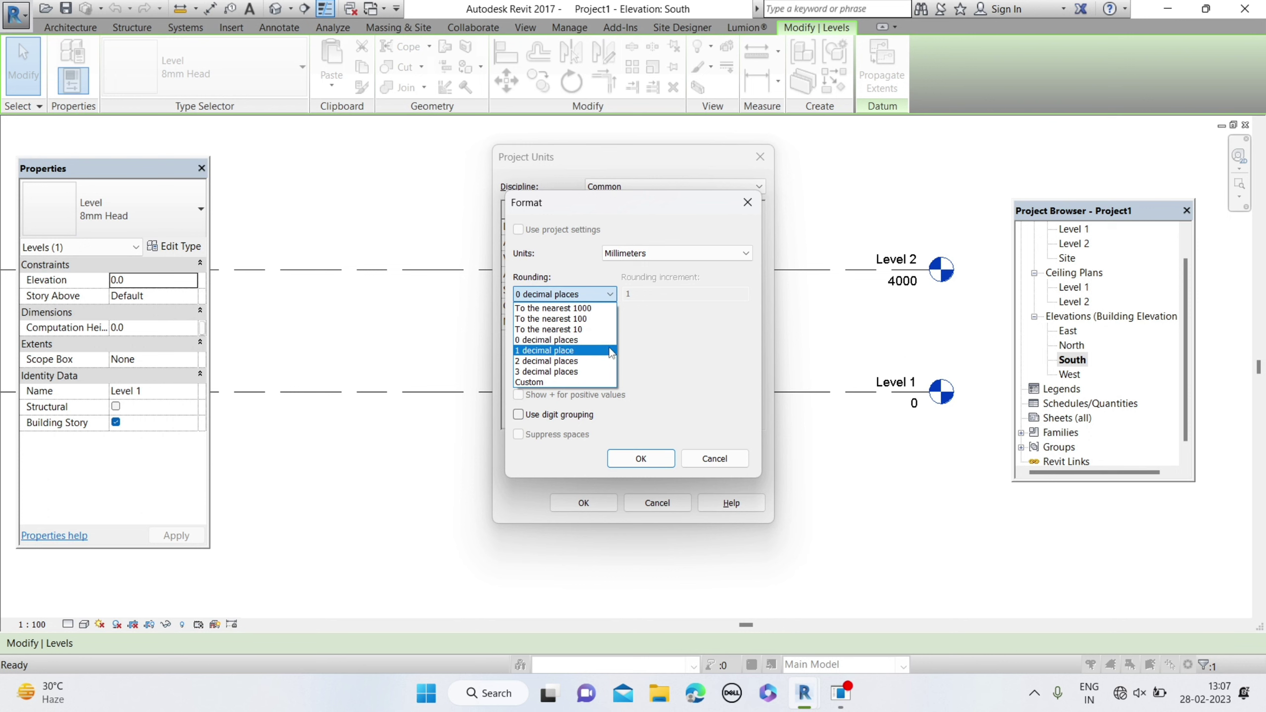
{"action": "left_click", "coordinate": [666, 339]}
{"action": "left_click", "coordinate": [691, 255]}
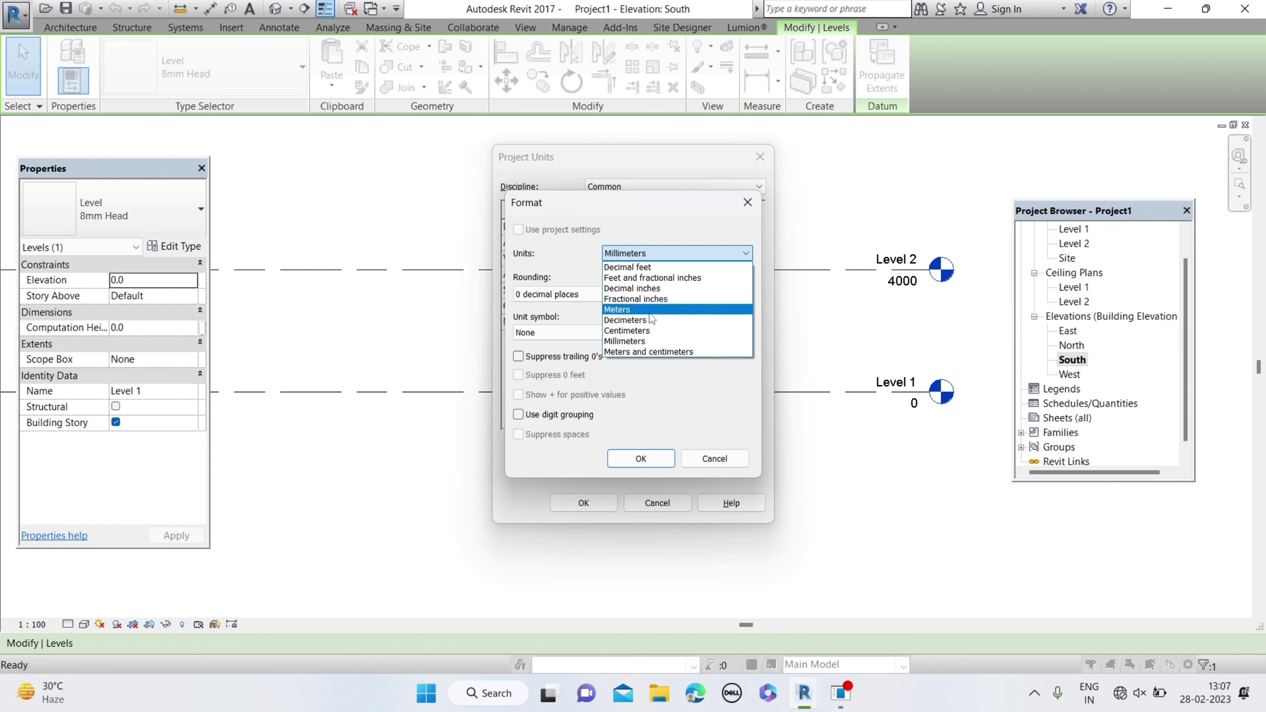
{"action": "left_click", "coordinate": [648, 341]}
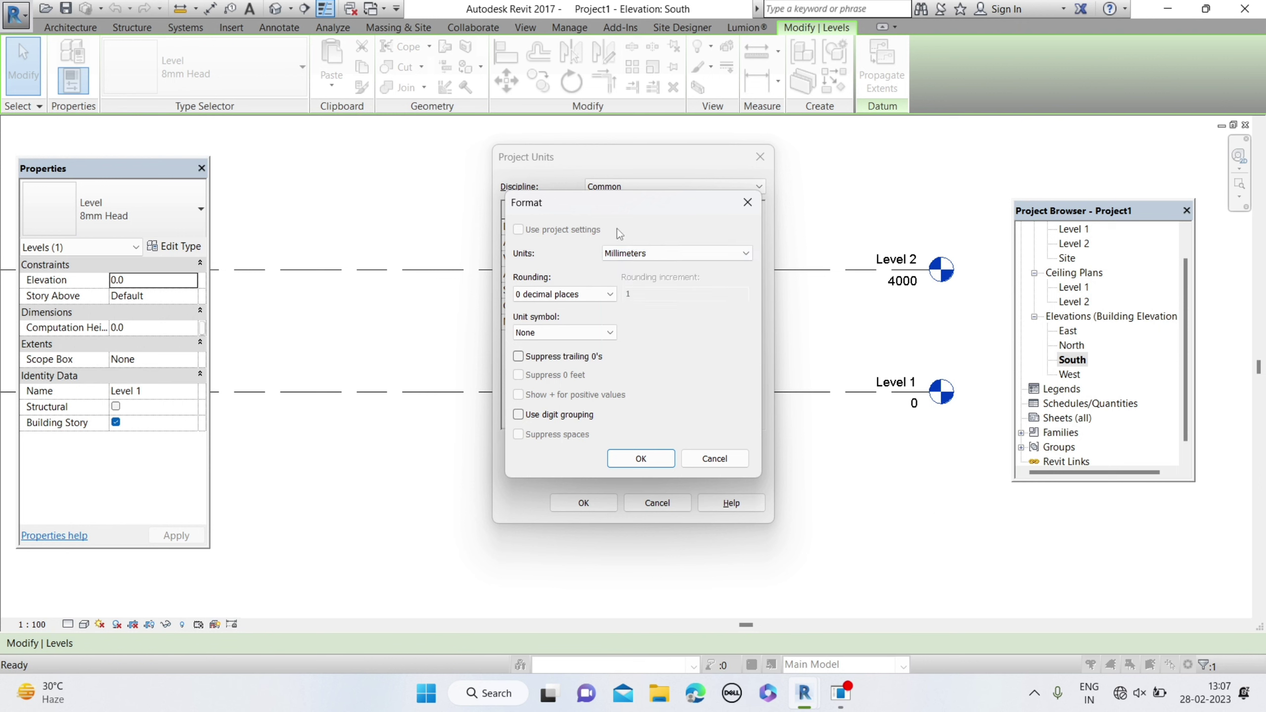
{"action": "left_click", "coordinate": [643, 458]}
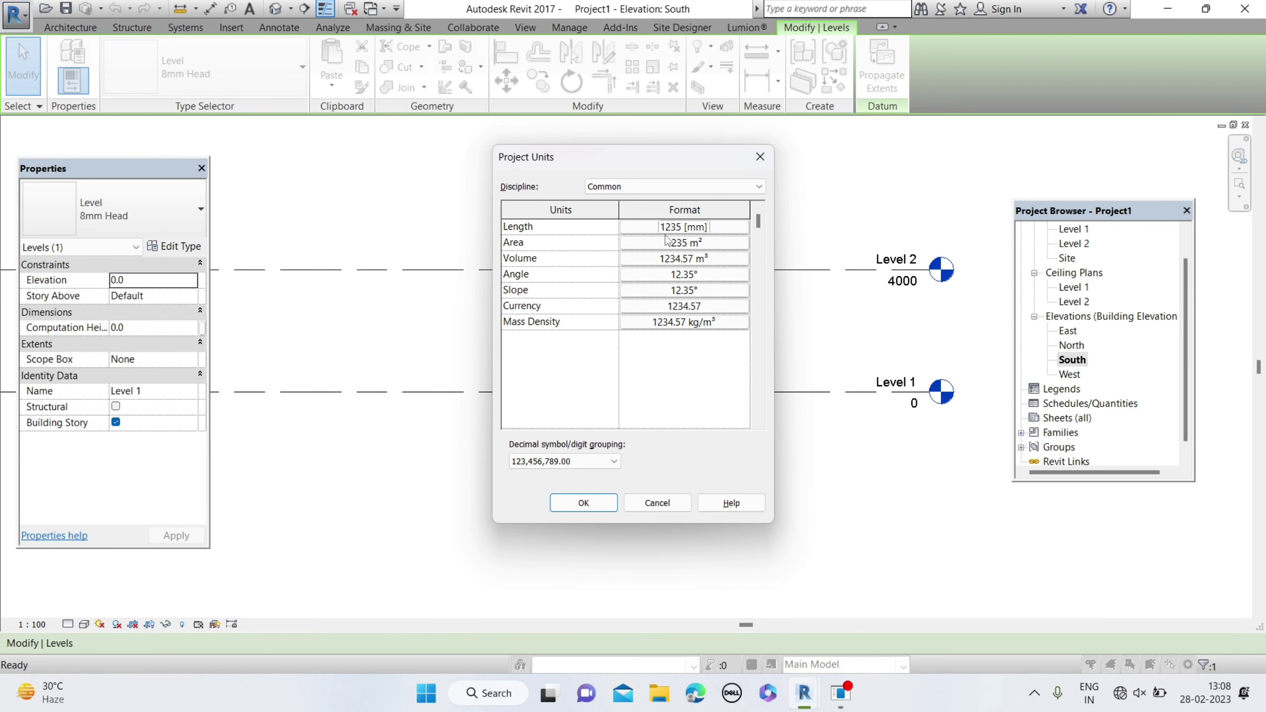
{"action": "left_click", "coordinate": [588, 502]}
{"action": "left_click", "coordinate": [731, 420]}
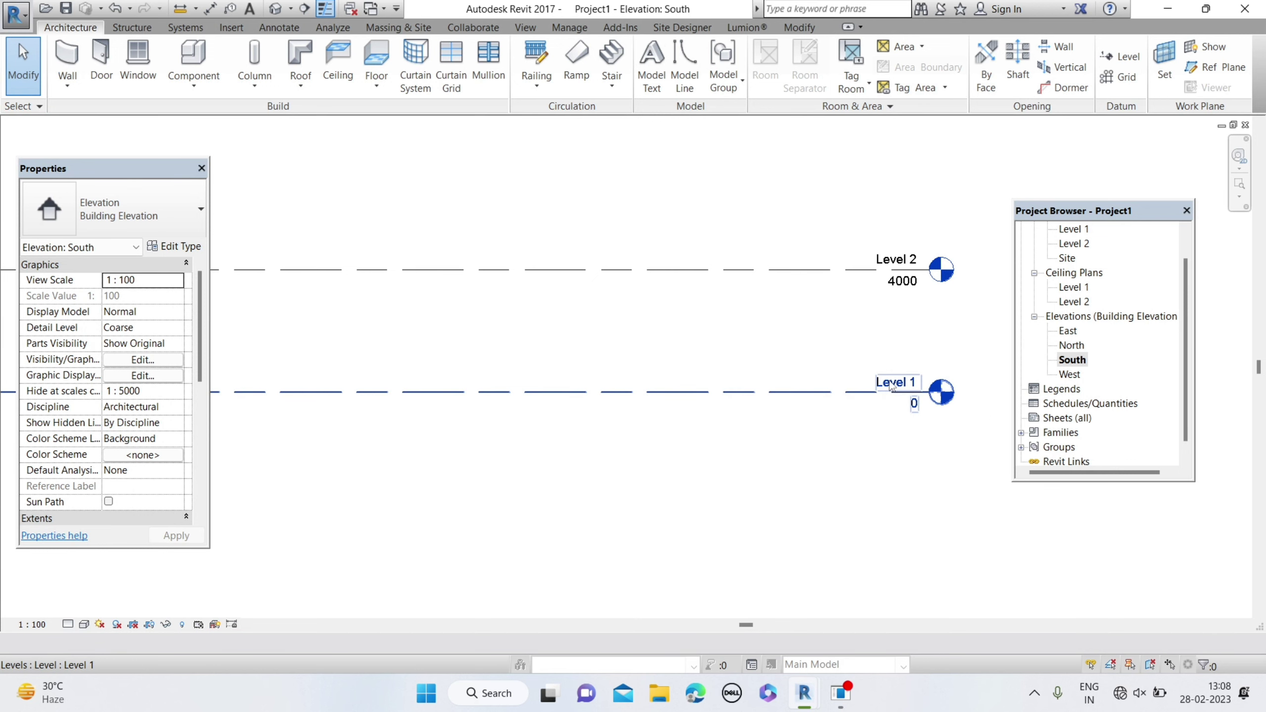
Step: Rename Level 1 to '01 ground level', also renaming its corresponding plan views
{"action": "left_click", "coordinate": [889, 384]}
{"action": "left_click", "coordinate": [890, 385]}
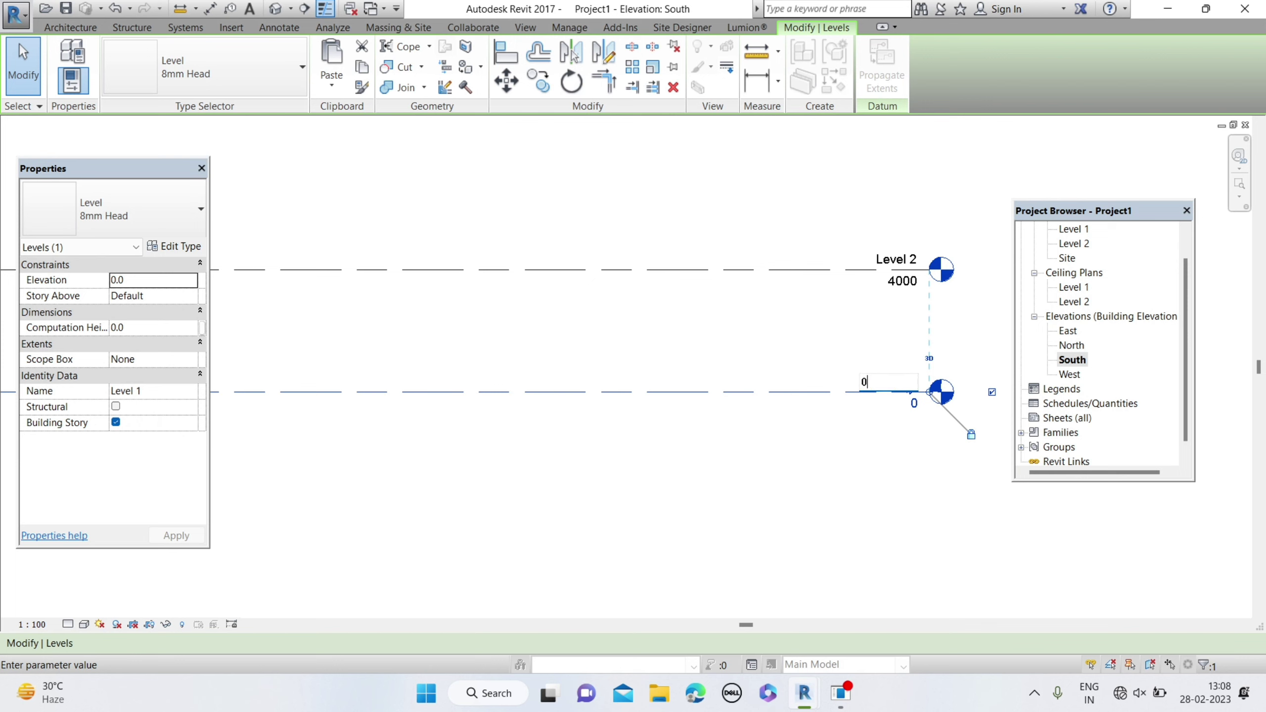
{"action": "type", "text": "01 gro"}
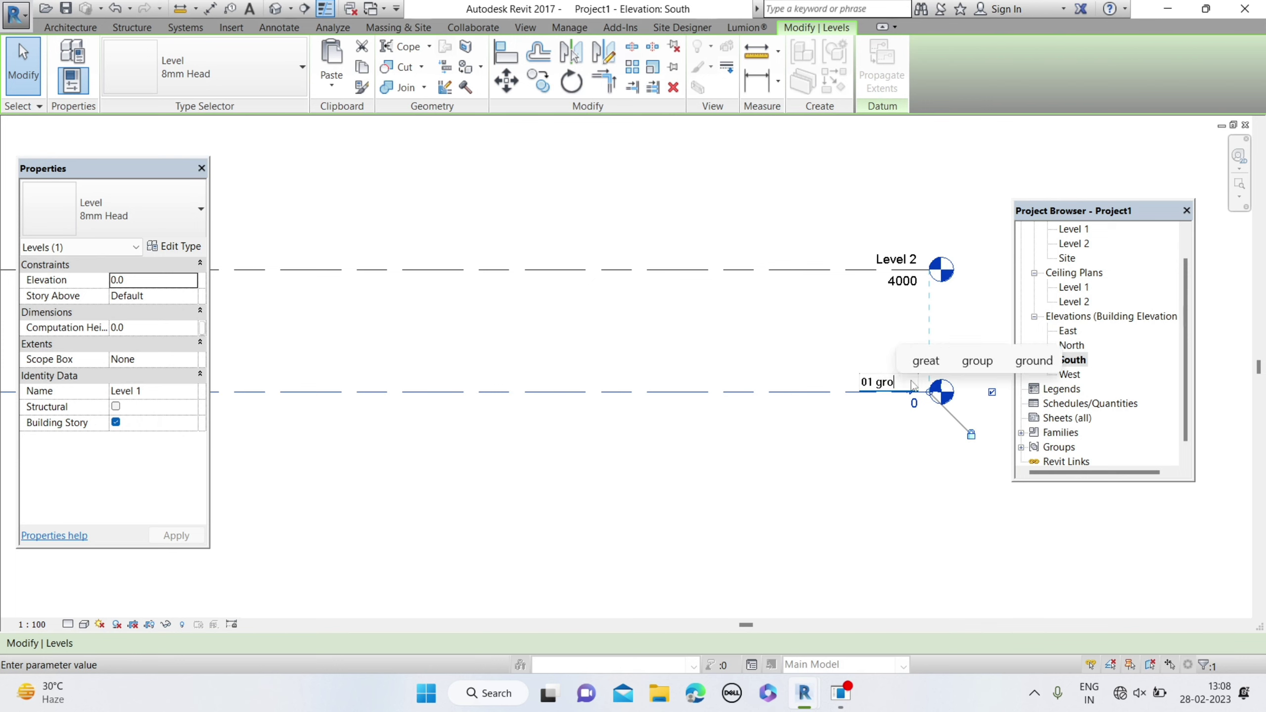
{"action": "type", "text": "und lev"}
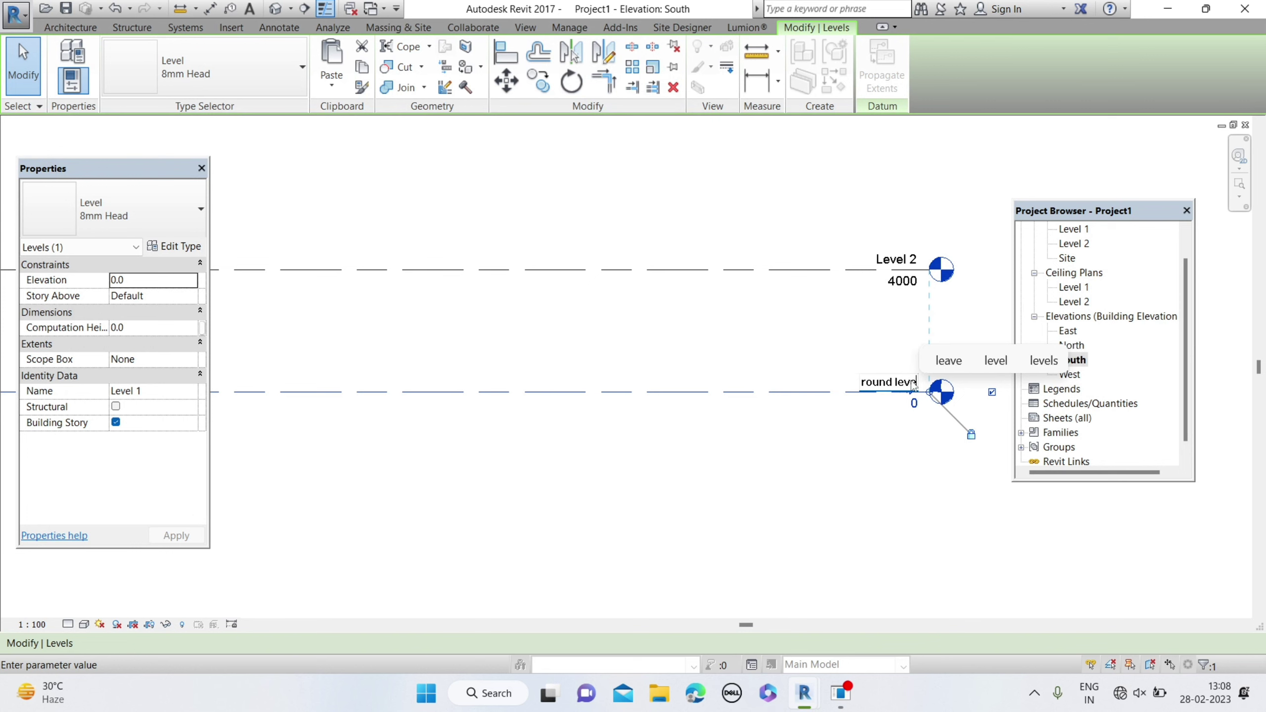
{"action": "type", "text": "el"}
{"action": "key", "text": "Return"}
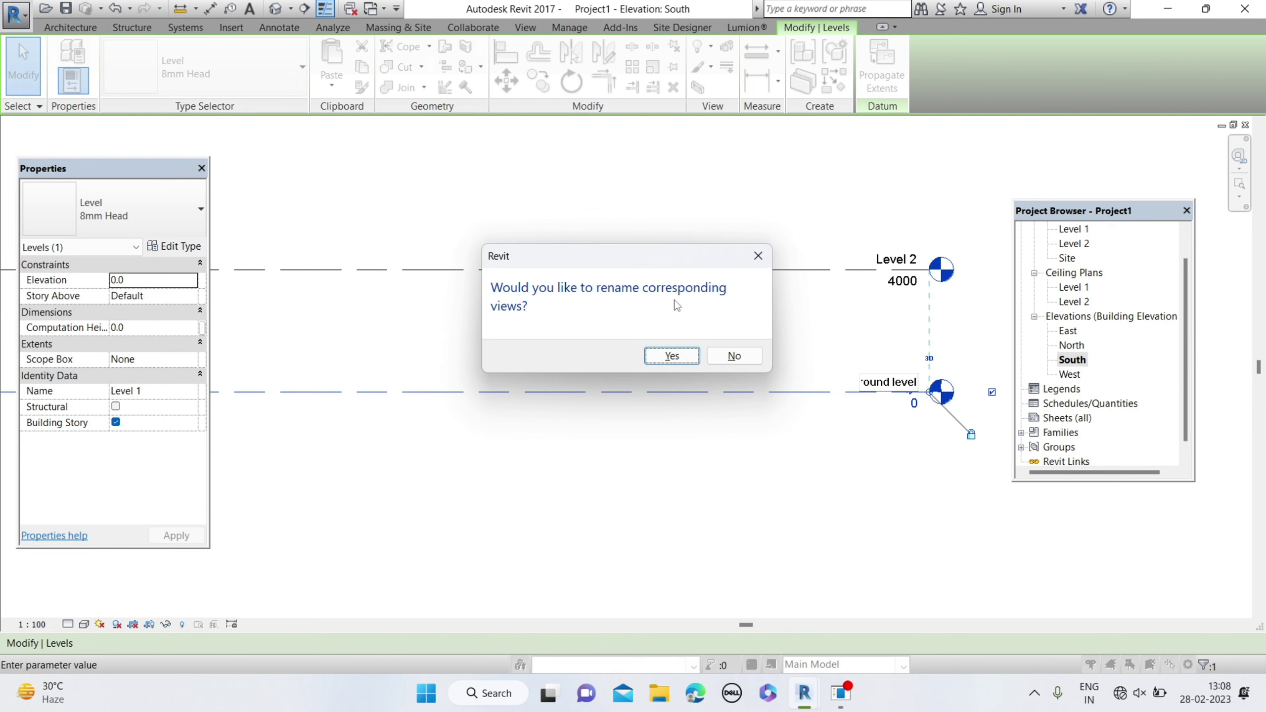
{"action": "left_click", "coordinate": [672, 356]}
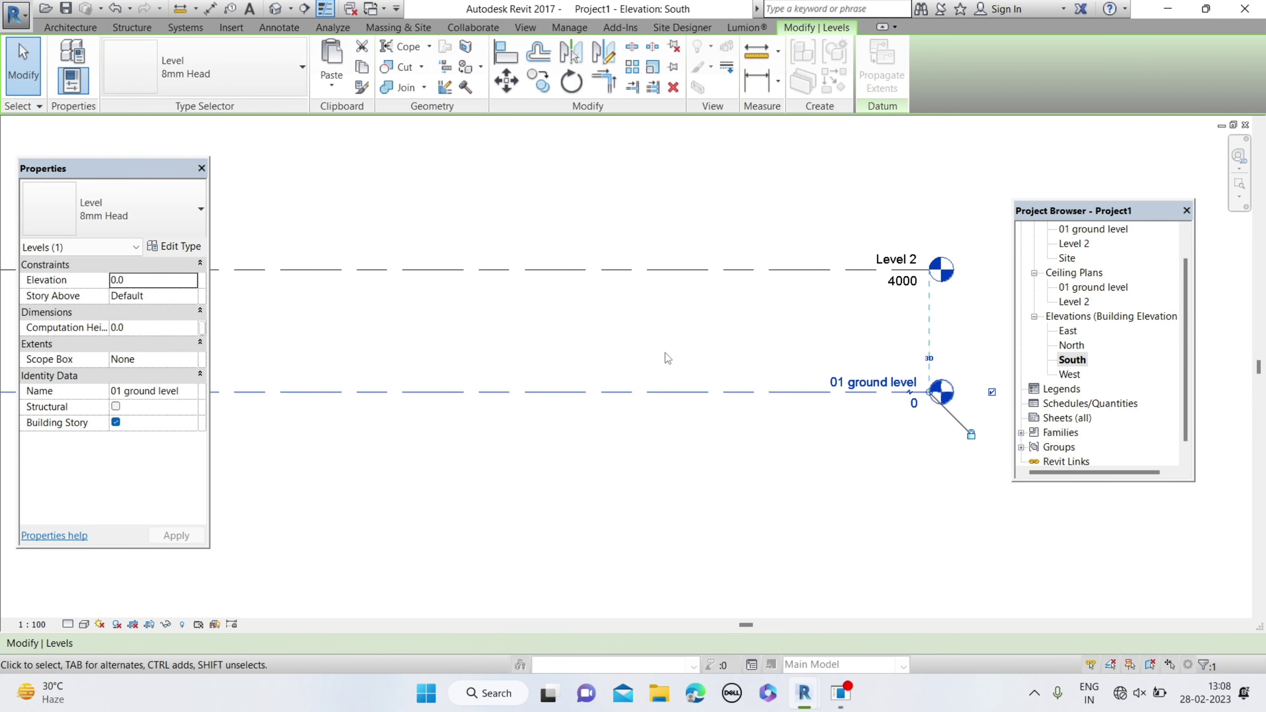
{"action": "left_click", "coordinate": [906, 264]}
{"action": "left_click", "coordinate": [905, 263]}
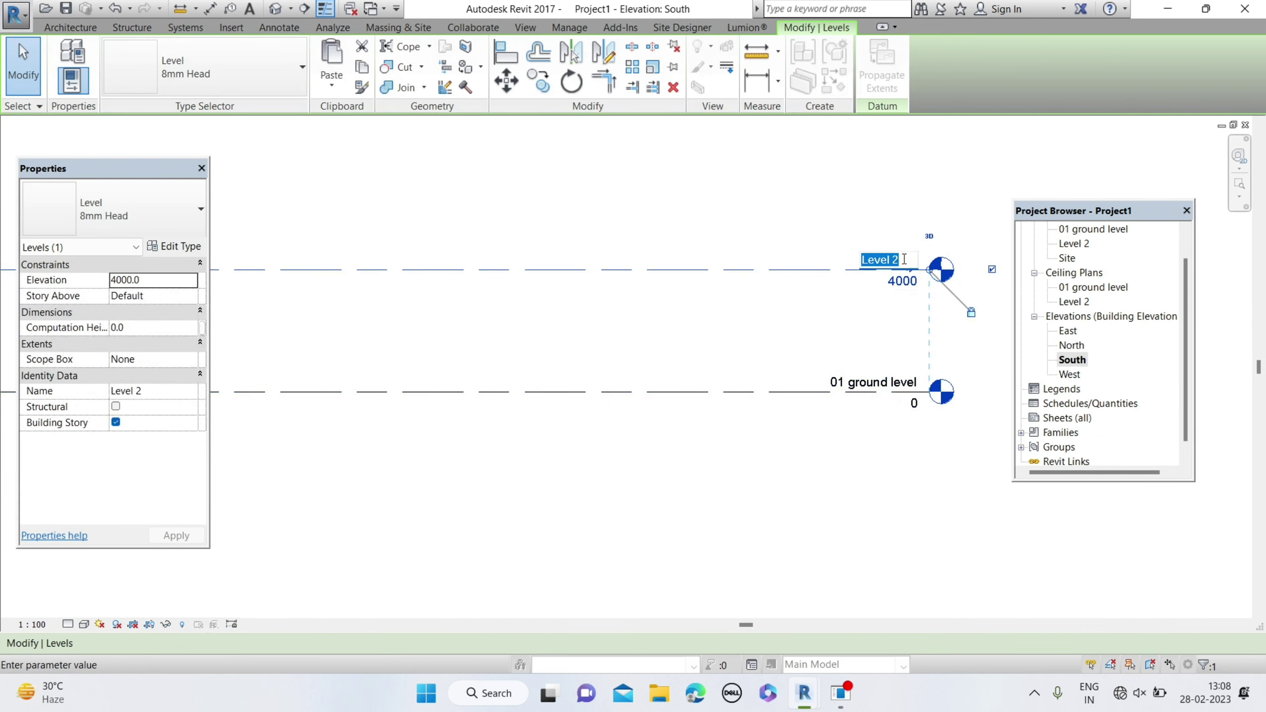
Step: Rename Level 2 to '02 plinth level' and rename its matching views too
{"action": "type", "text": "0"}
{"action": "type", "text": "2"}
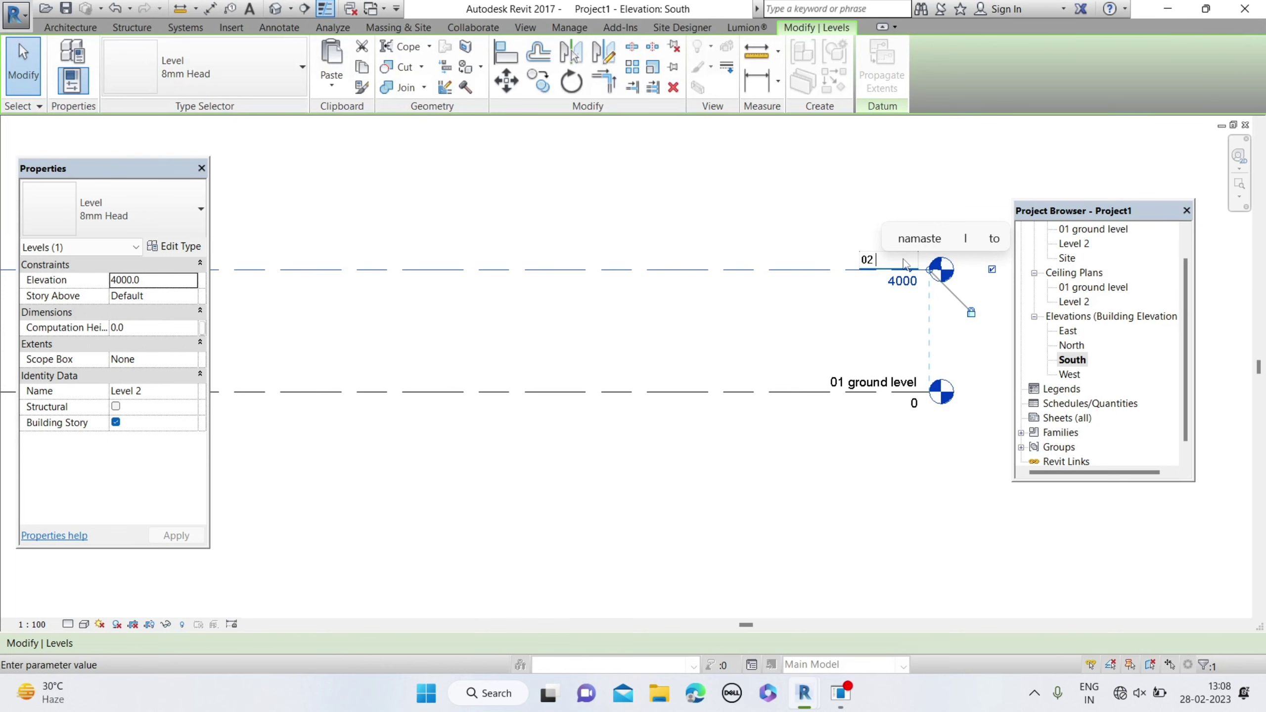
{"action": "type", "text": " plinth"}
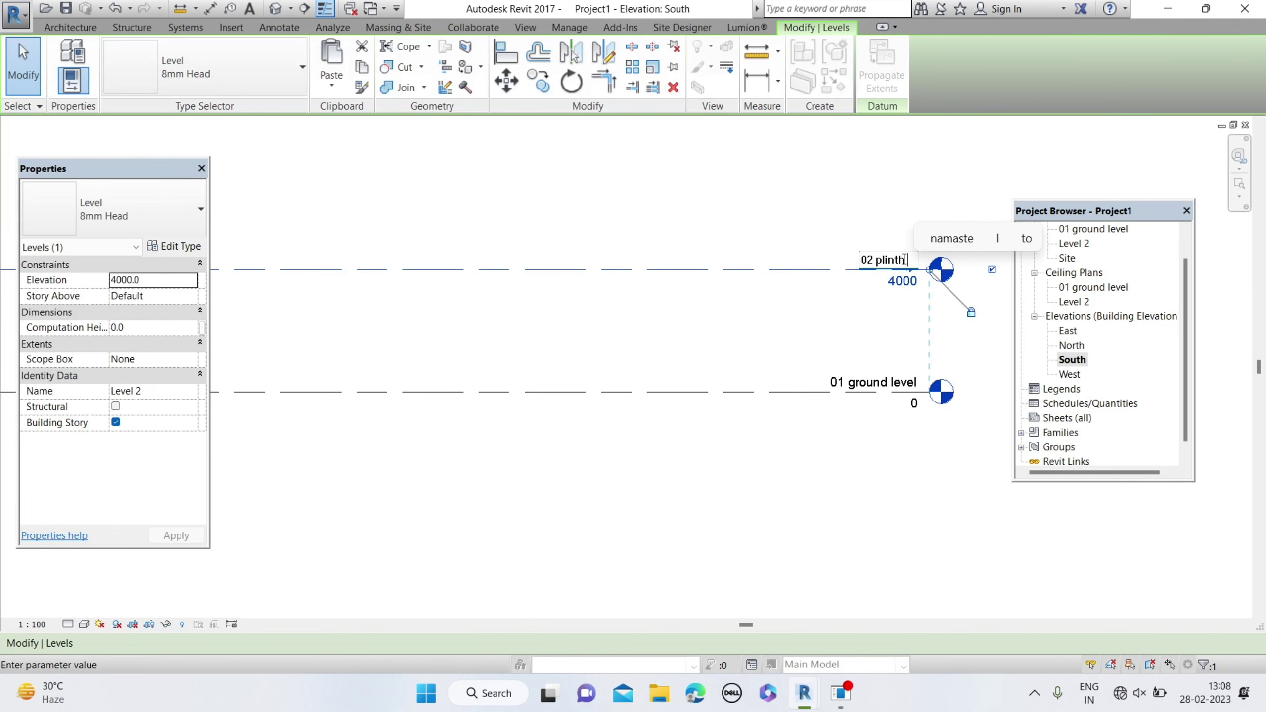
{"action": "type", "text": " l"}
{"action": "type", "text": "evel"}
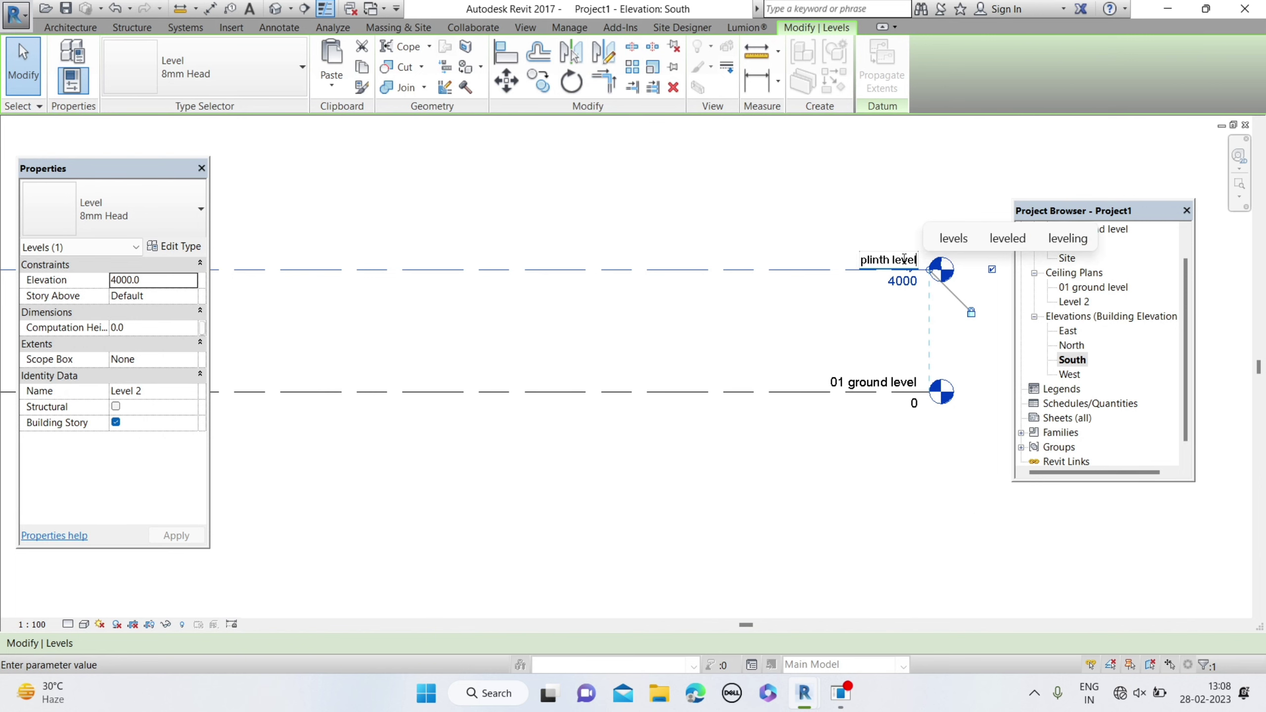
{"action": "key", "text": "Return"}
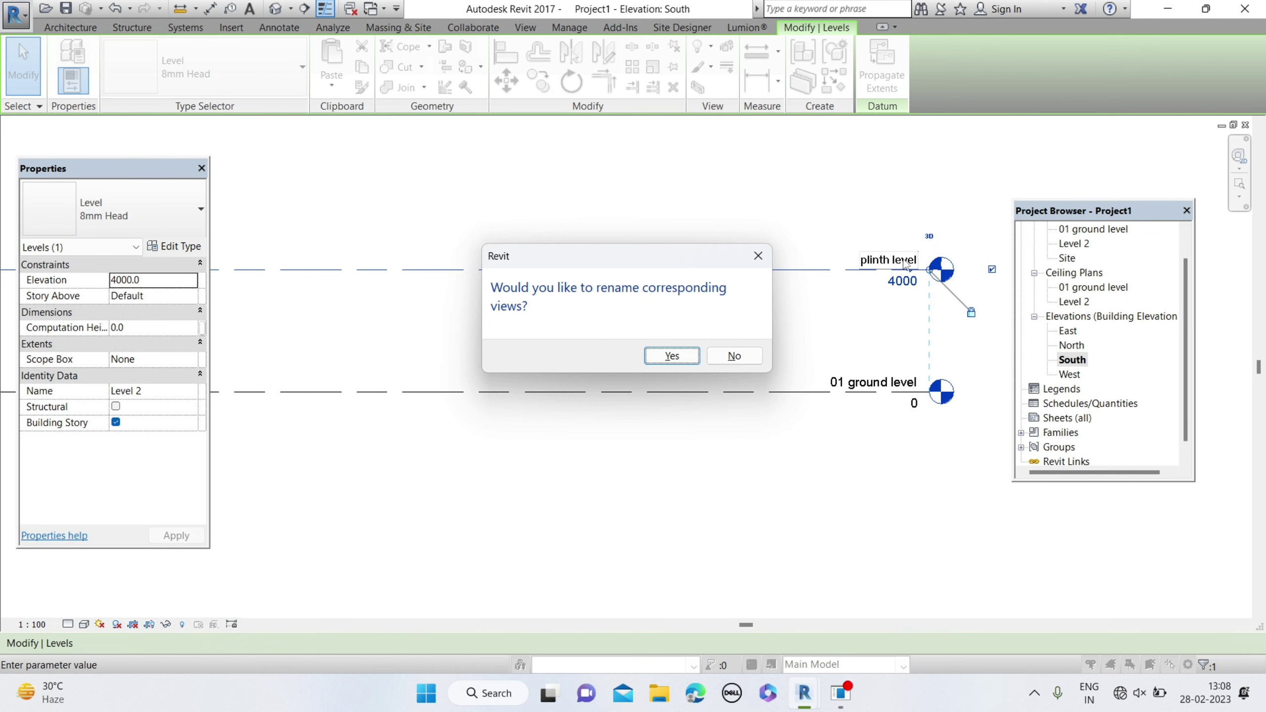
{"action": "key", "text": "Return"}
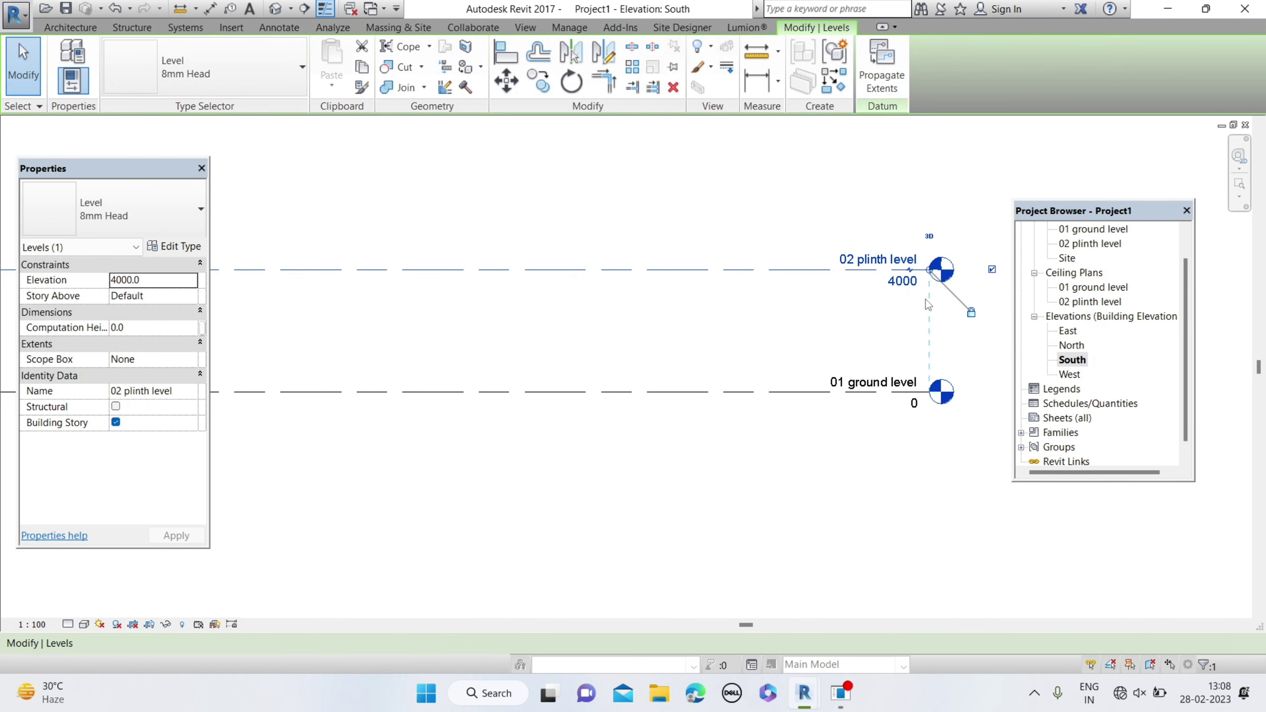
{"action": "left_click", "coordinate": [913, 283]}
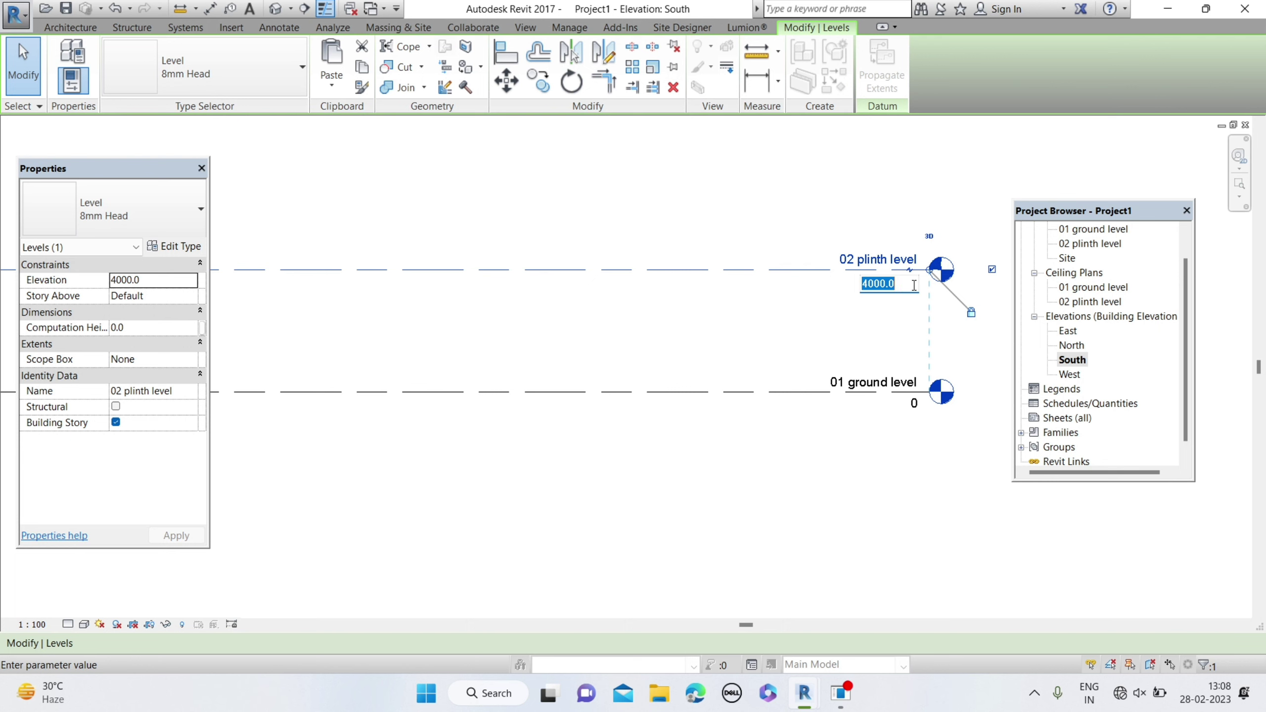
Step: Change the 02 plinth level elevation from 4000 to 900
{"action": "type", "text": "90"}
{"action": "type", "text": "0"}
{"action": "key", "text": "Return"}
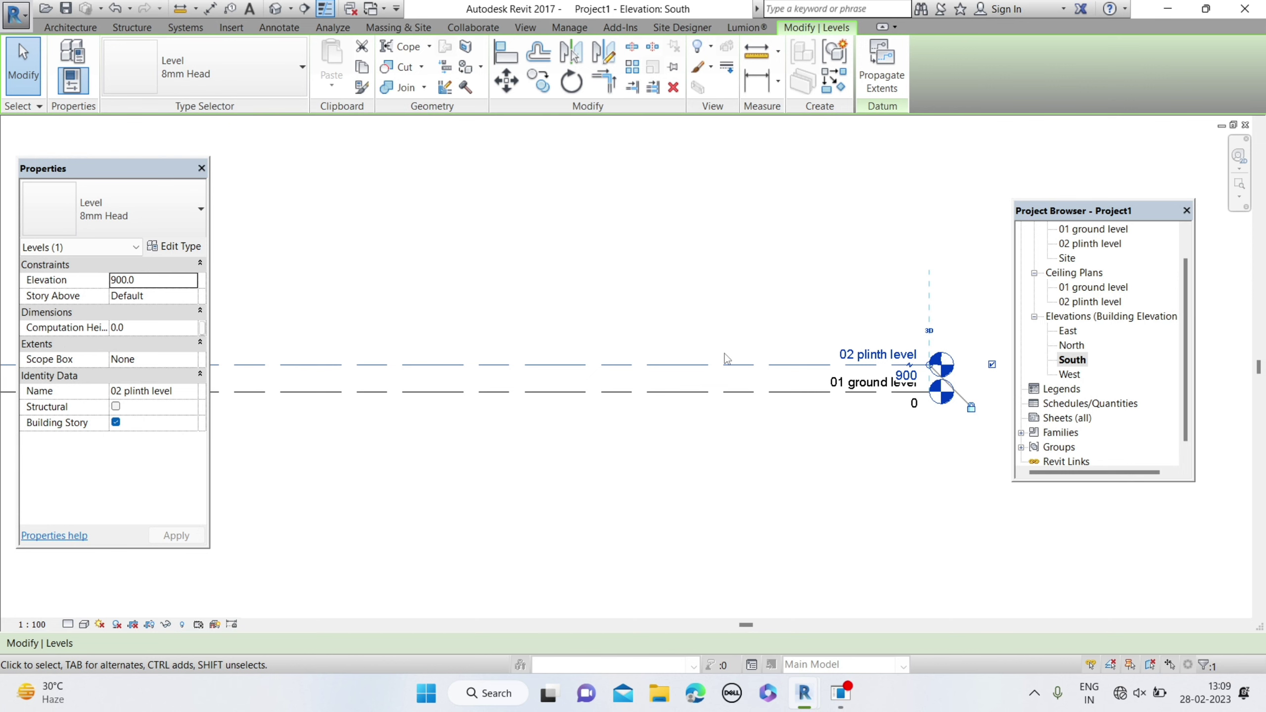
{"action": "key", "text": "l"}
{"action": "key", "text": "l"}
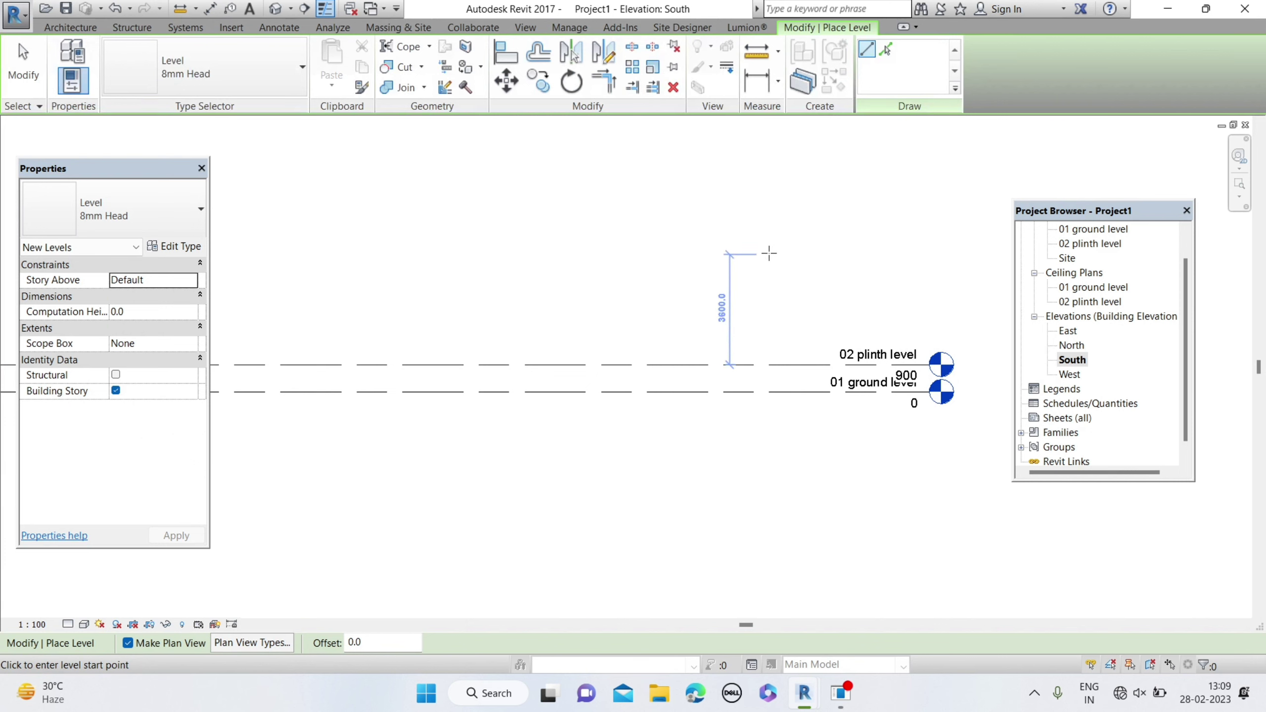
Step: Restart the Level tool with LL and switch it to Pick Lines mode
{"action": "key", "text": "Escape"}
{"action": "key", "text": "Escape"}
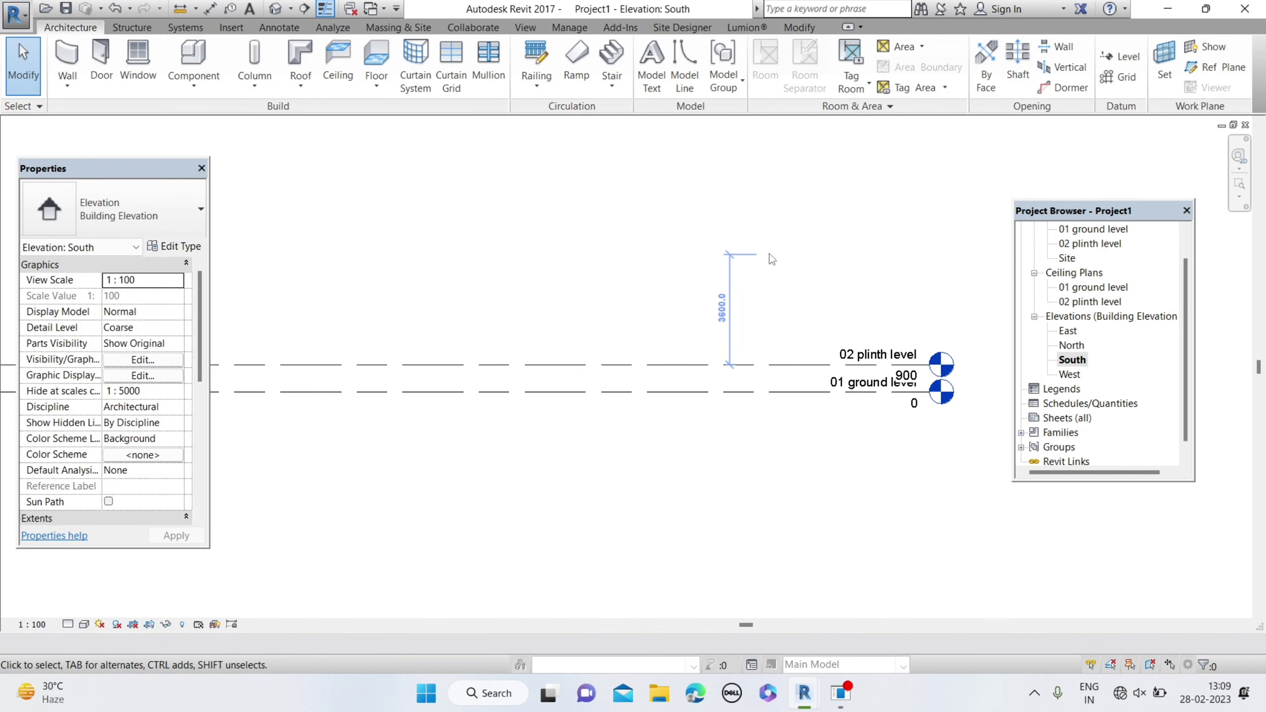
{"action": "key", "text": "l"}
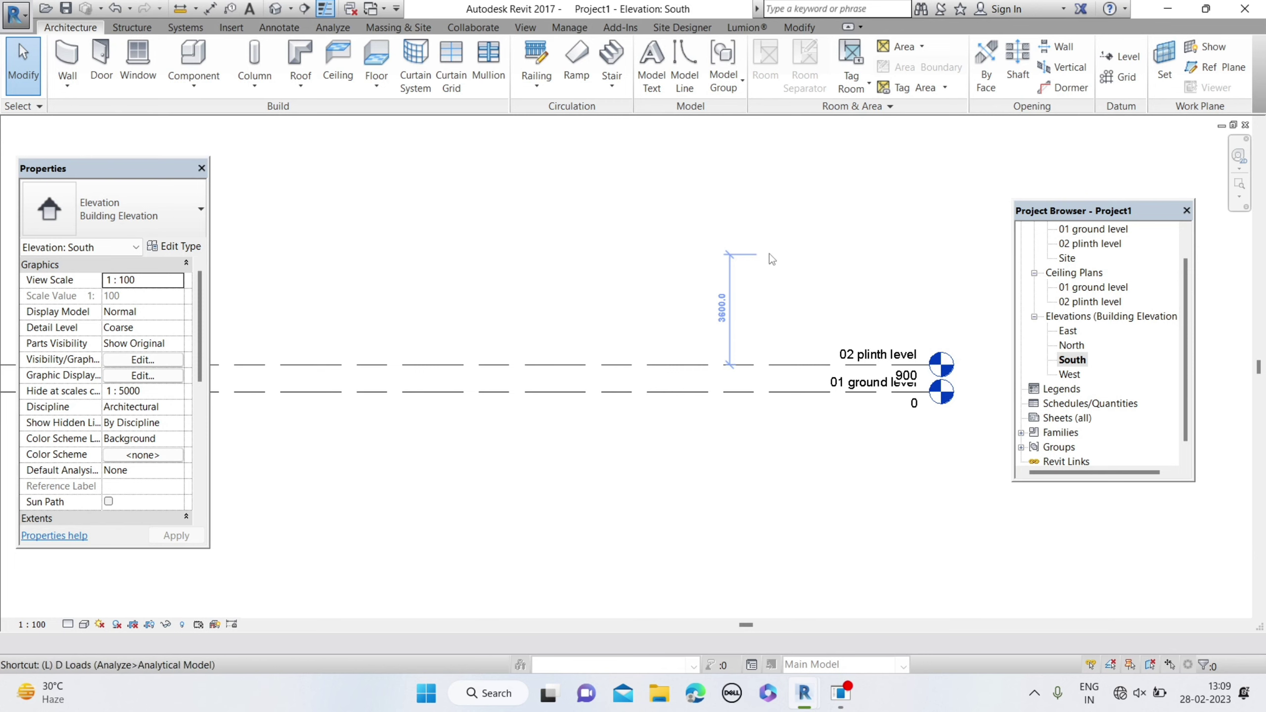
{"action": "key", "text": "l"}
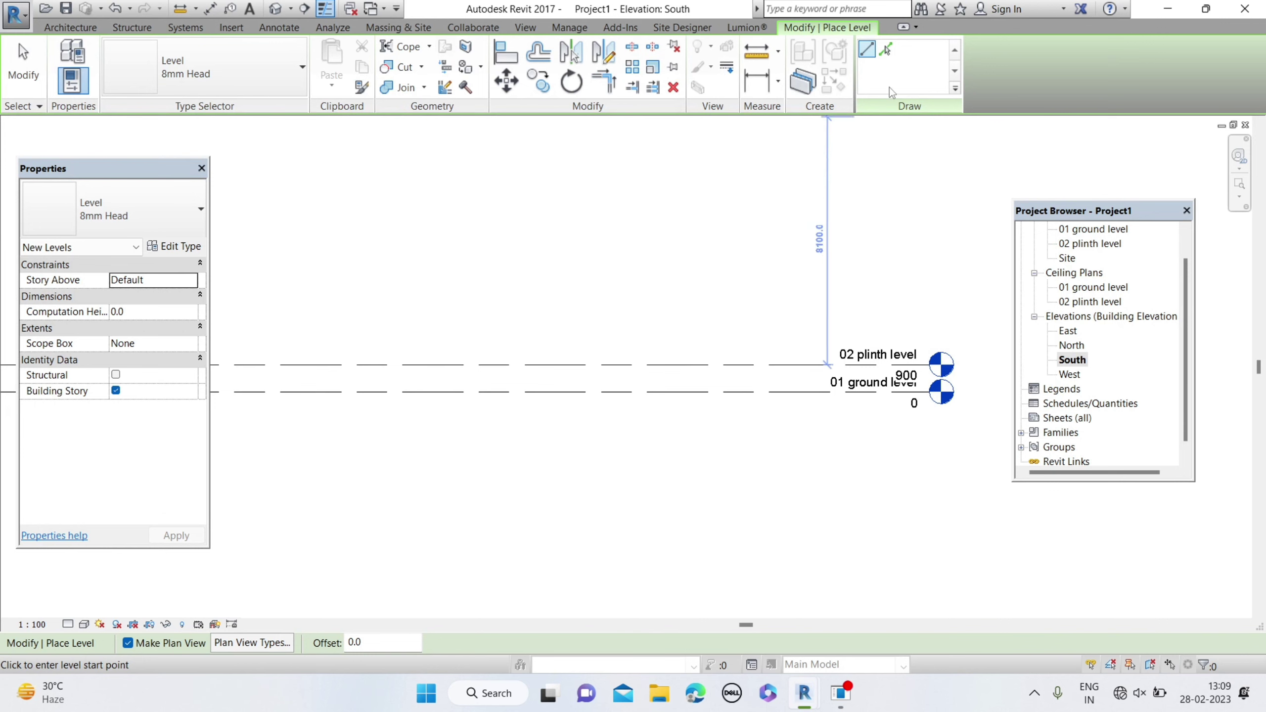
{"action": "left_click", "coordinate": [892, 52]}
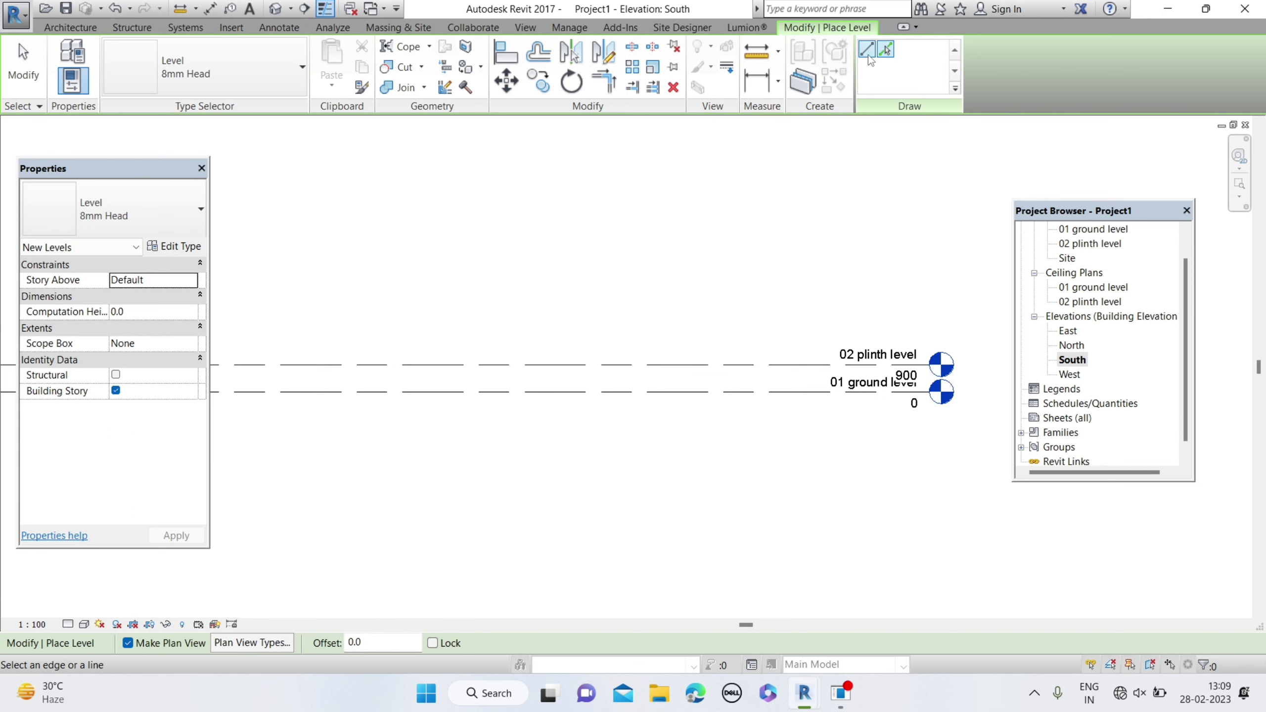
{"action": "left_click", "coordinate": [867, 51]}
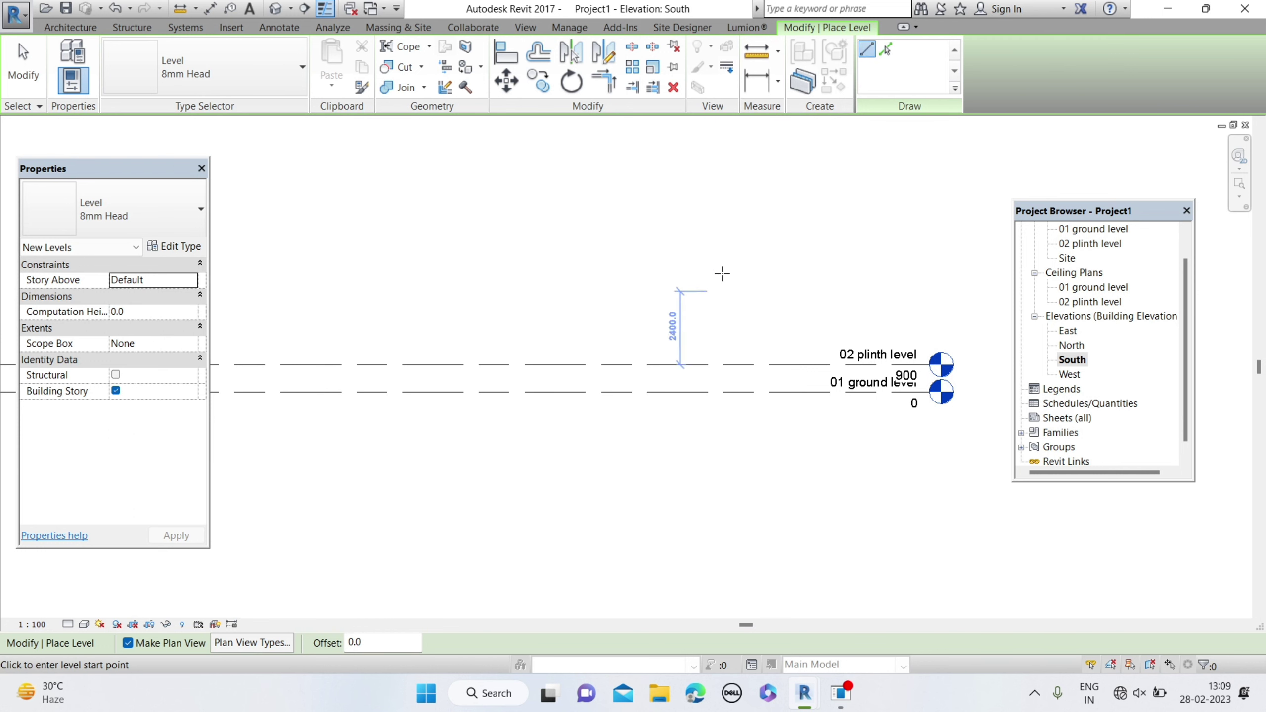
{"action": "left_click", "coordinate": [885, 49]}
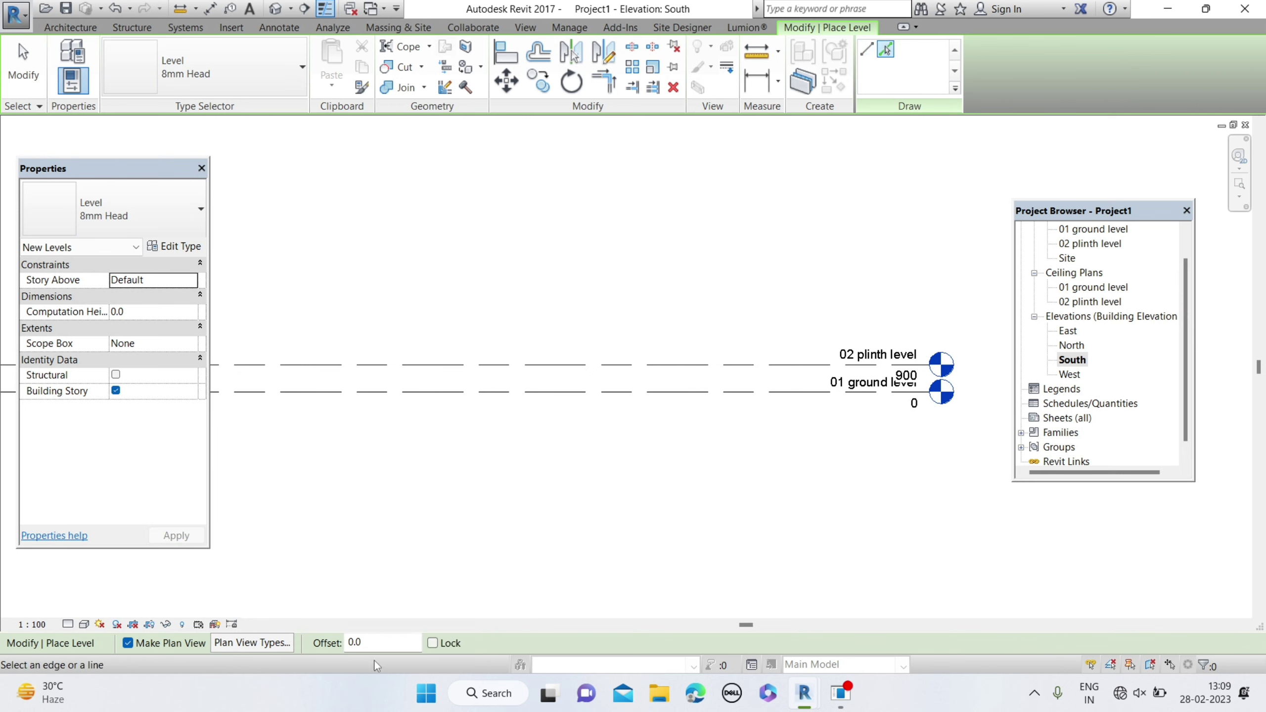
Step: Set the Options Bar offset for the picked level to 3000
{"action": "left_click", "coordinate": [384, 638]}
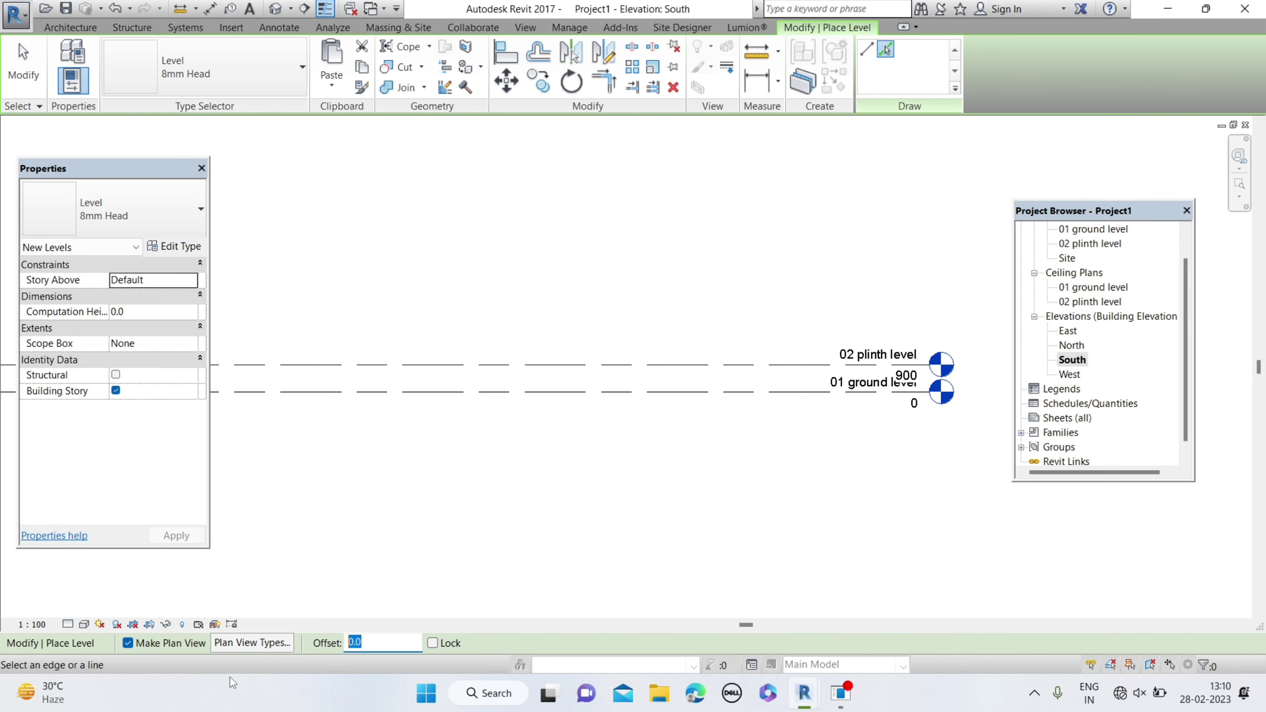
{"action": "type", "text": "33"}
{"action": "key", "text": "BackSpace"}
{"action": "type", "text": "0"}
{"action": "type", "text": "00"}
{"action": "key", "text": "Return"}
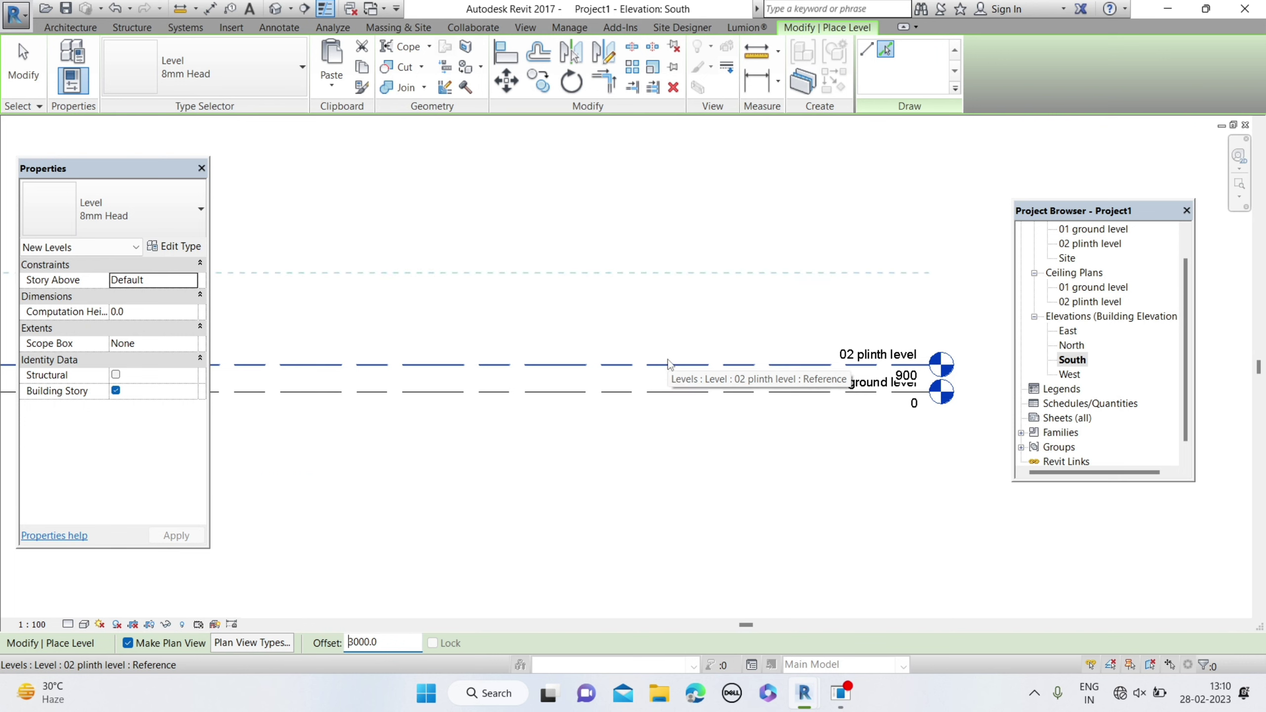
Step: Place the new level at 3900 and rename it '03 slab level', renaming its plan views too
{"action": "left_click", "coordinate": [668, 365]}
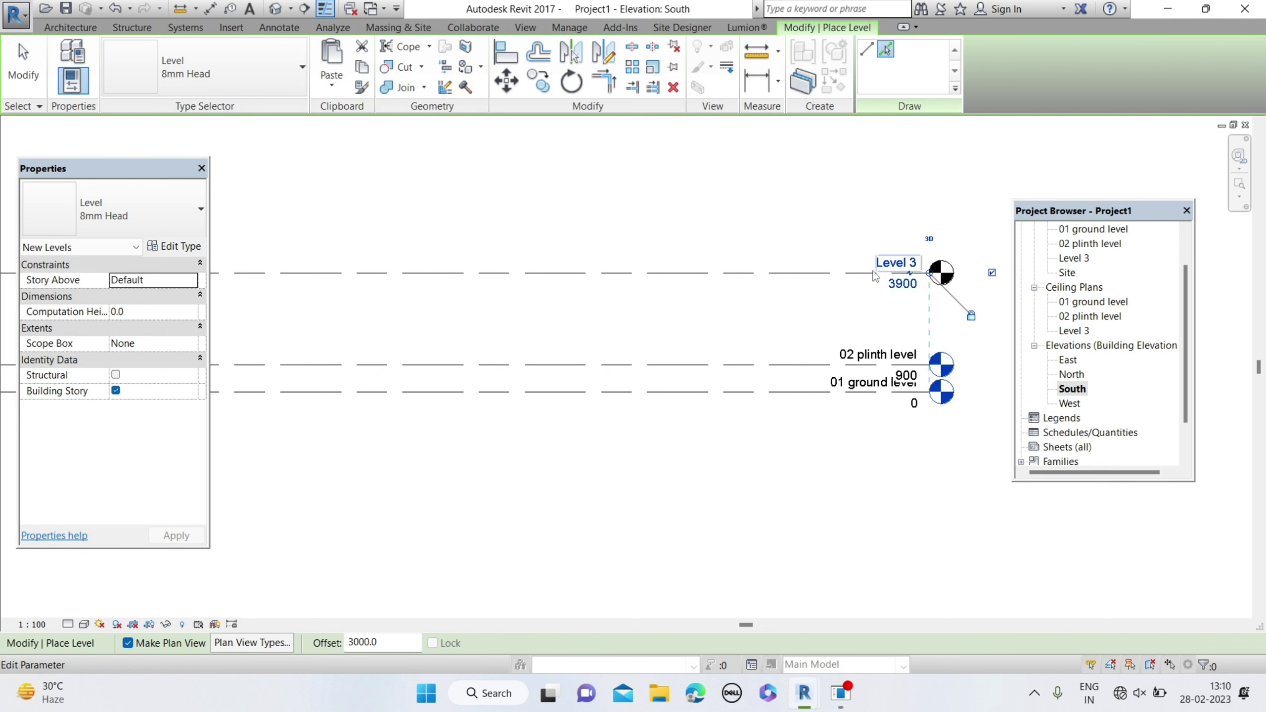
{"action": "left_click", "coordinate": [891, 267]}
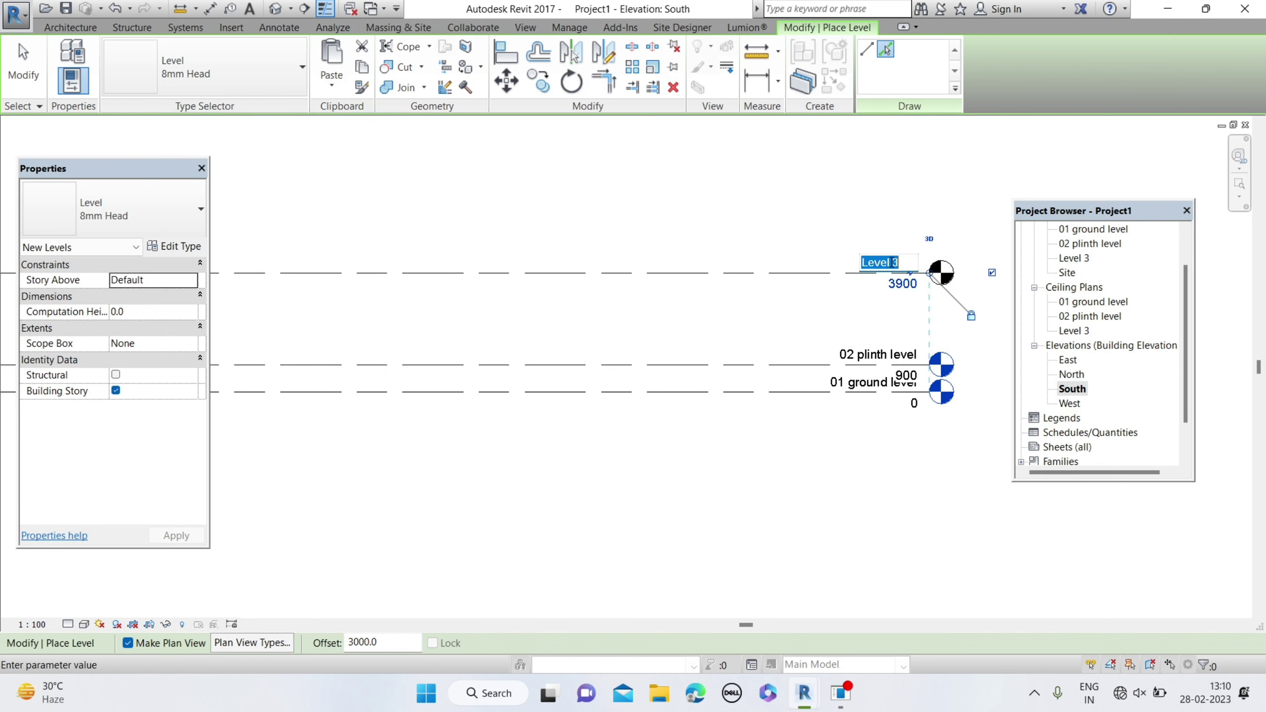
{"action": "type", "text": "sla"}
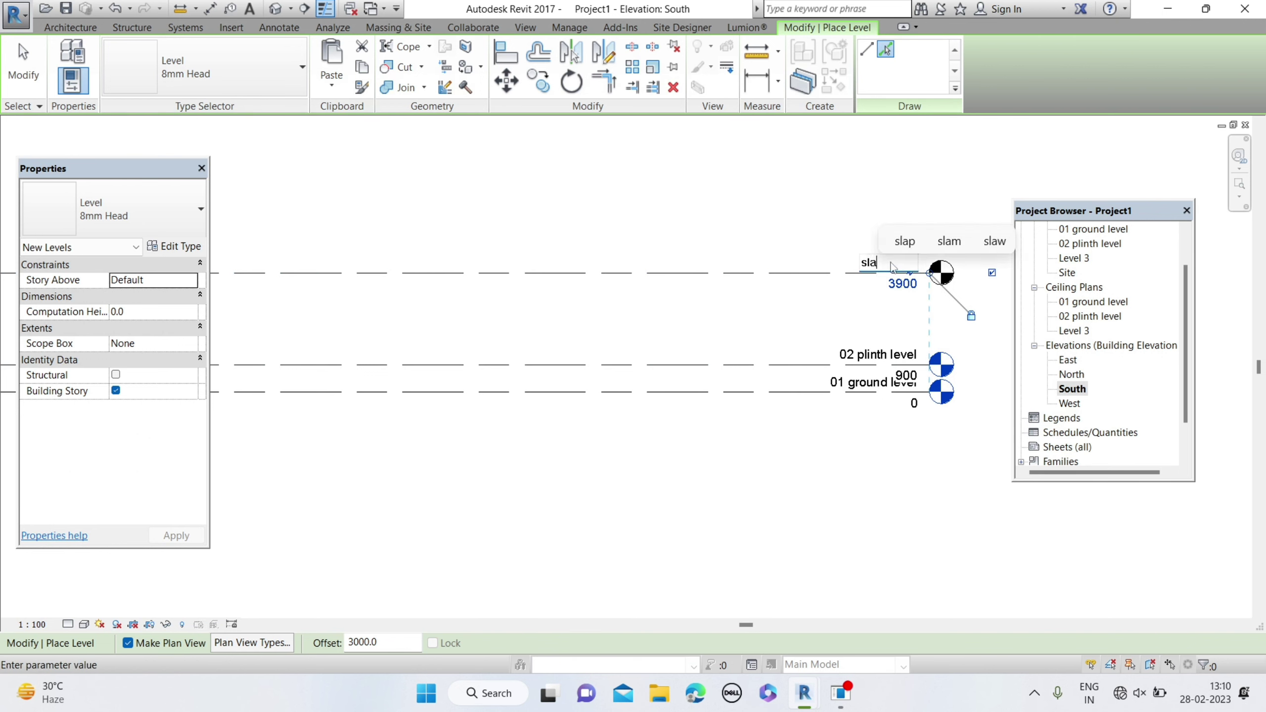
{"action": "key", "text": "BackSpace"}
{"action": "key", "text": "BackSpace"}
{"action": "type", "text": "03 "}
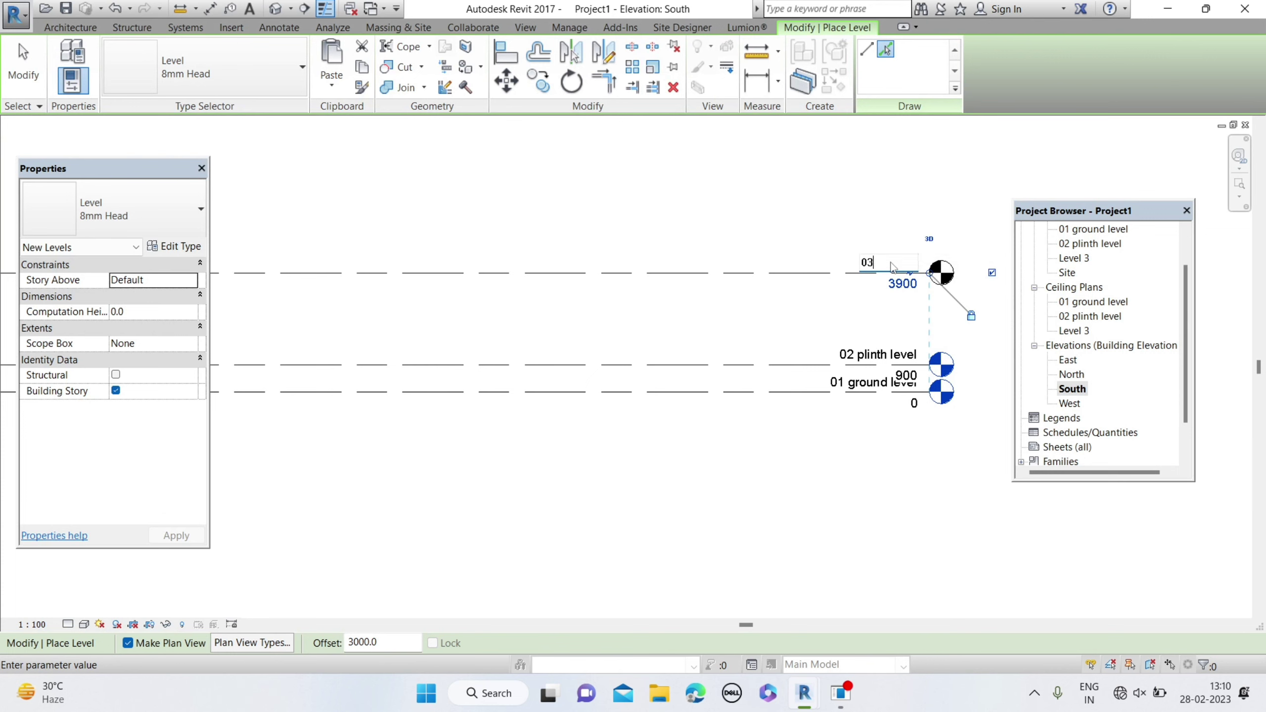
{"action": "type", "text": "slab "}
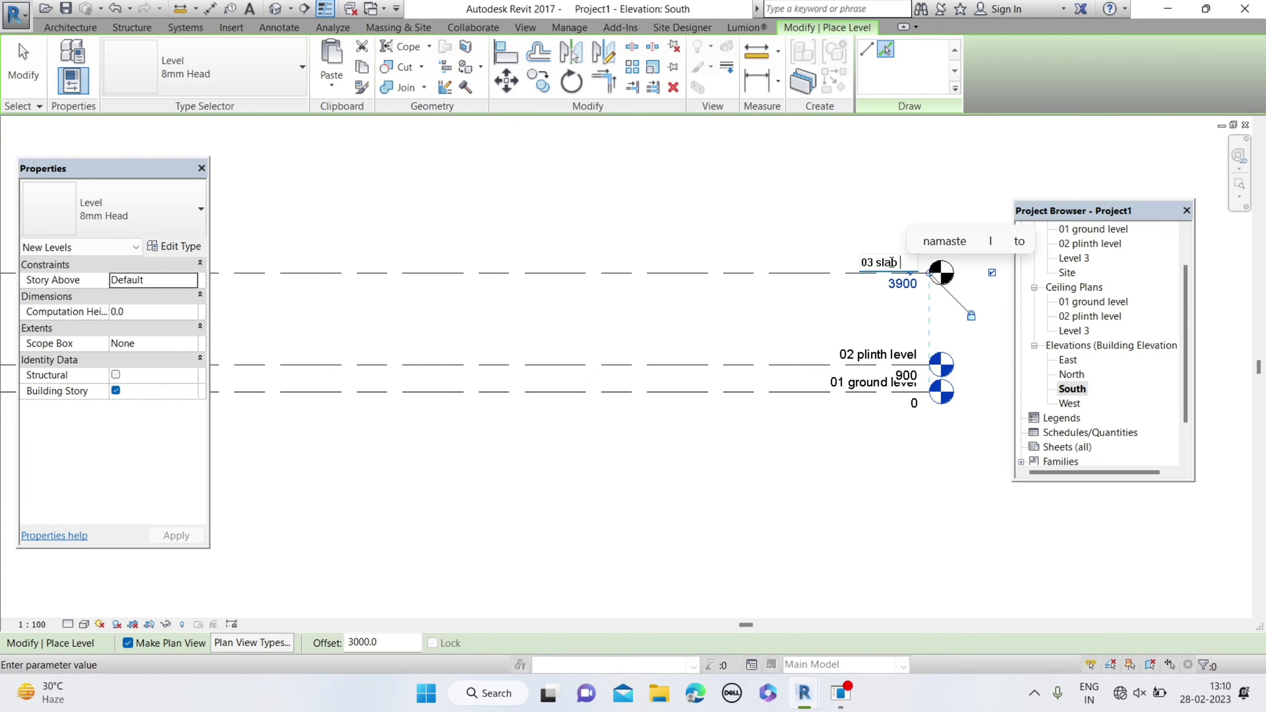
{"action": "type", "text": "lbre"}
{"action": "key", "text": "BackSpace"}
{"action": "key", "text": "BackSpace"}
{"action": "key", "text": "BackSpace"}
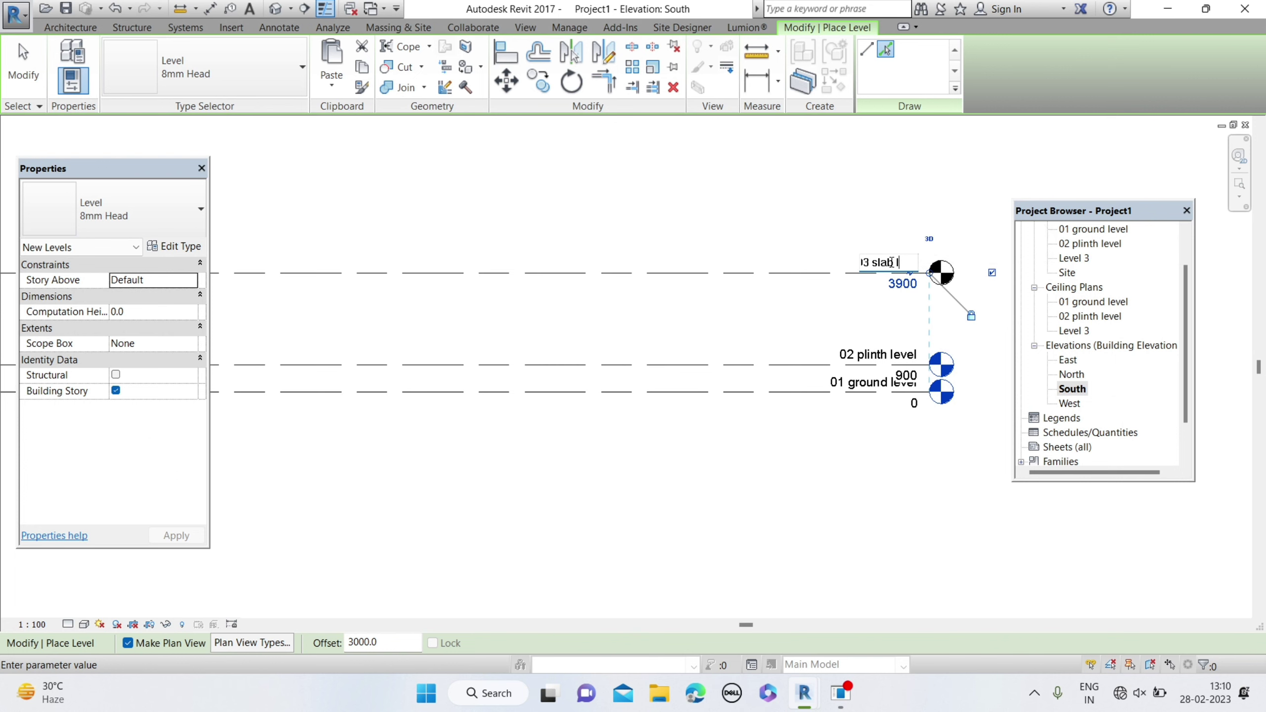
{"action": "type", "text": "ev"}
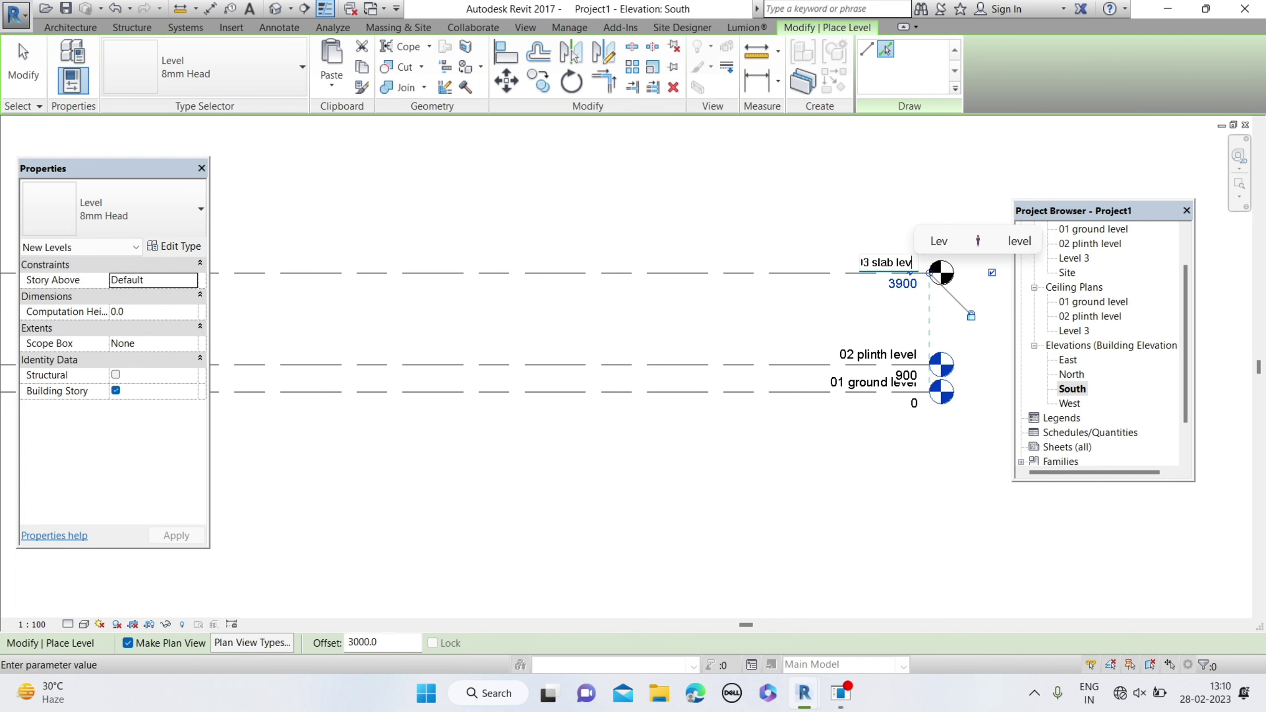
{"action": "type", "text": "el"}
{"action": "key", "text": "Return"}
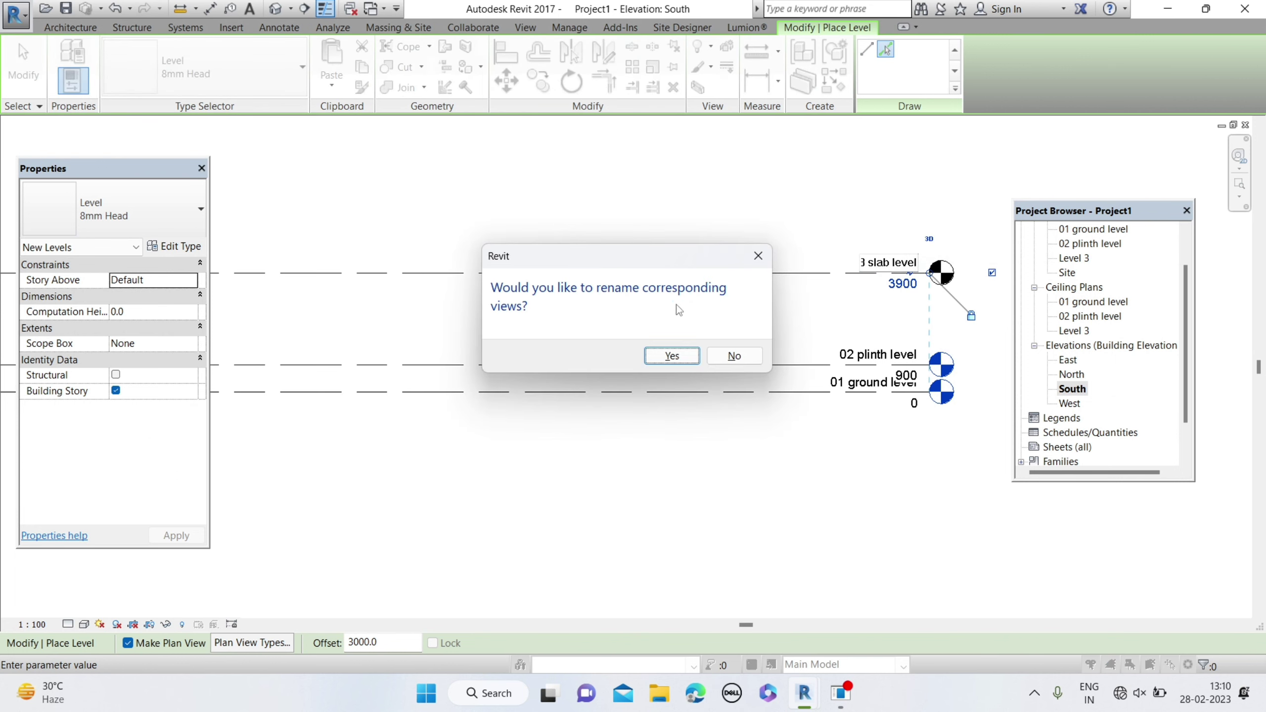
{"action": "left_click", "coordinate": [672, 355]}
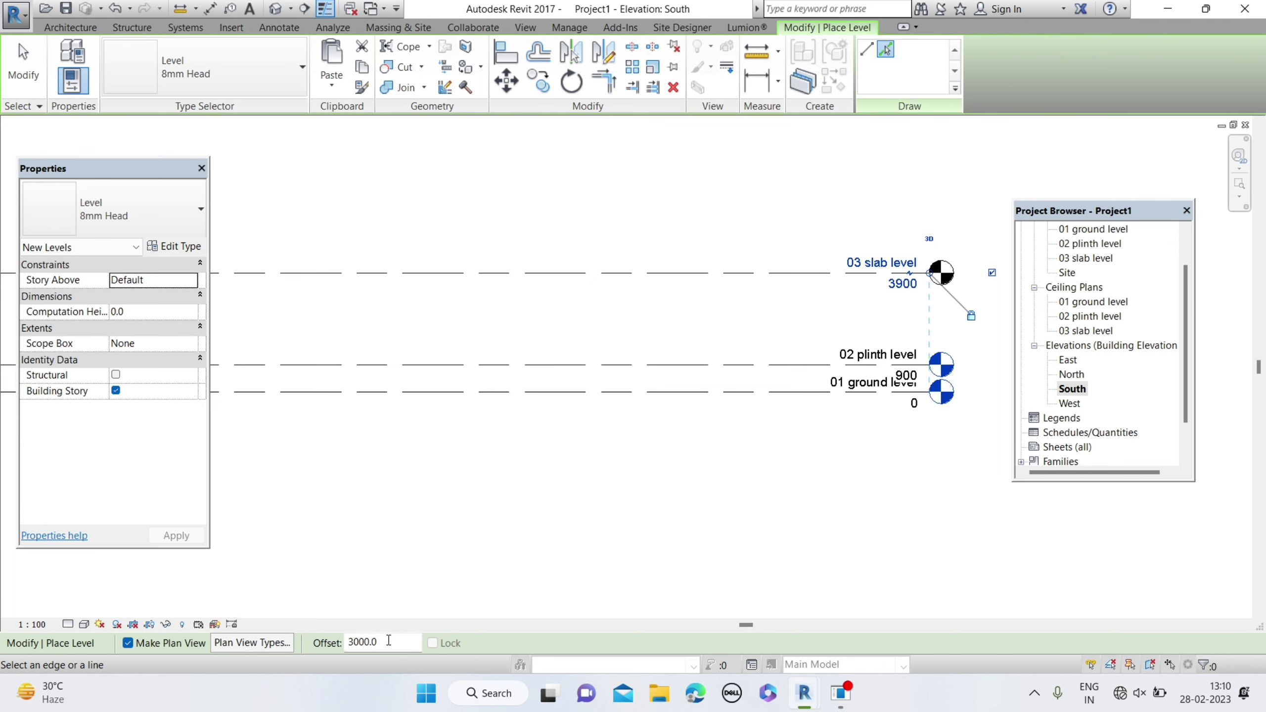
Step: Set the level offset to 125.0 in the Options Bar
{"action": "left_click_drag", "start_coordinate": [389, 640], "coordinate": [330, 642]}
{"action": "type", "text": "12"}
{"action": "type", "text": "5.0"}
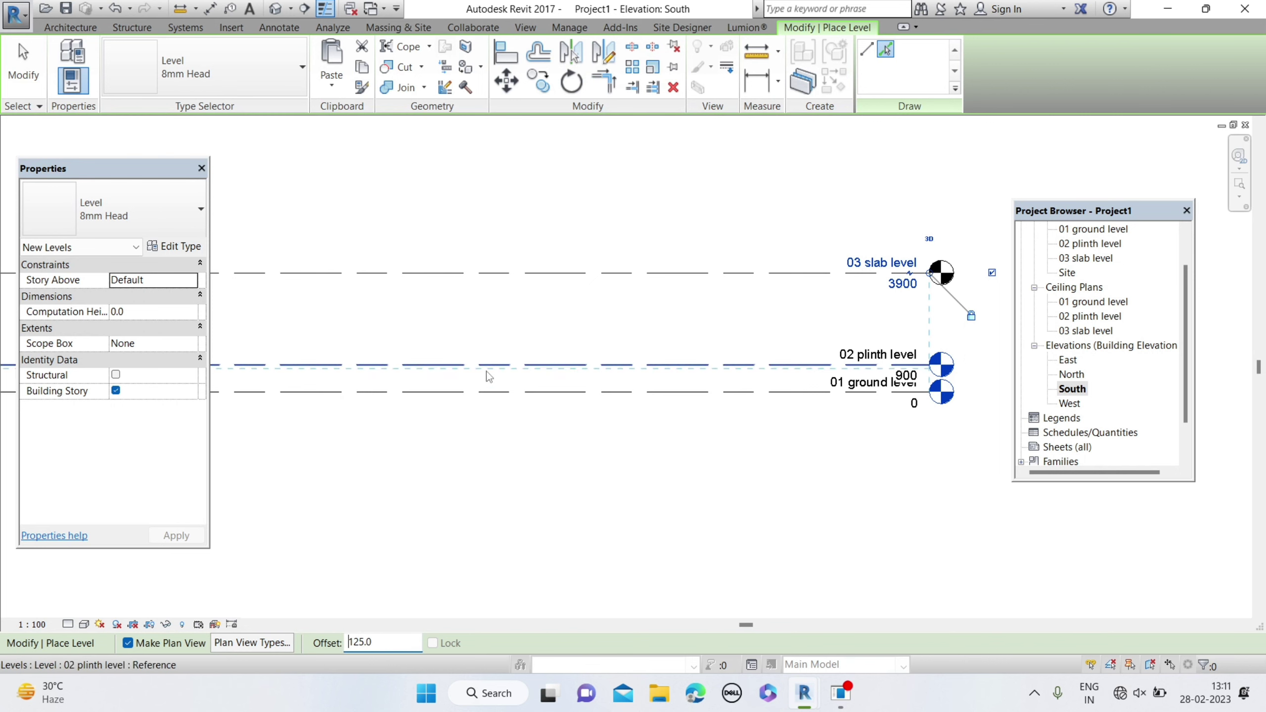
Step: Place Level 4 at 4025 and rename it '04 slab top' along with its views
{"action": "left_click", "coordinate": [646, 276]}
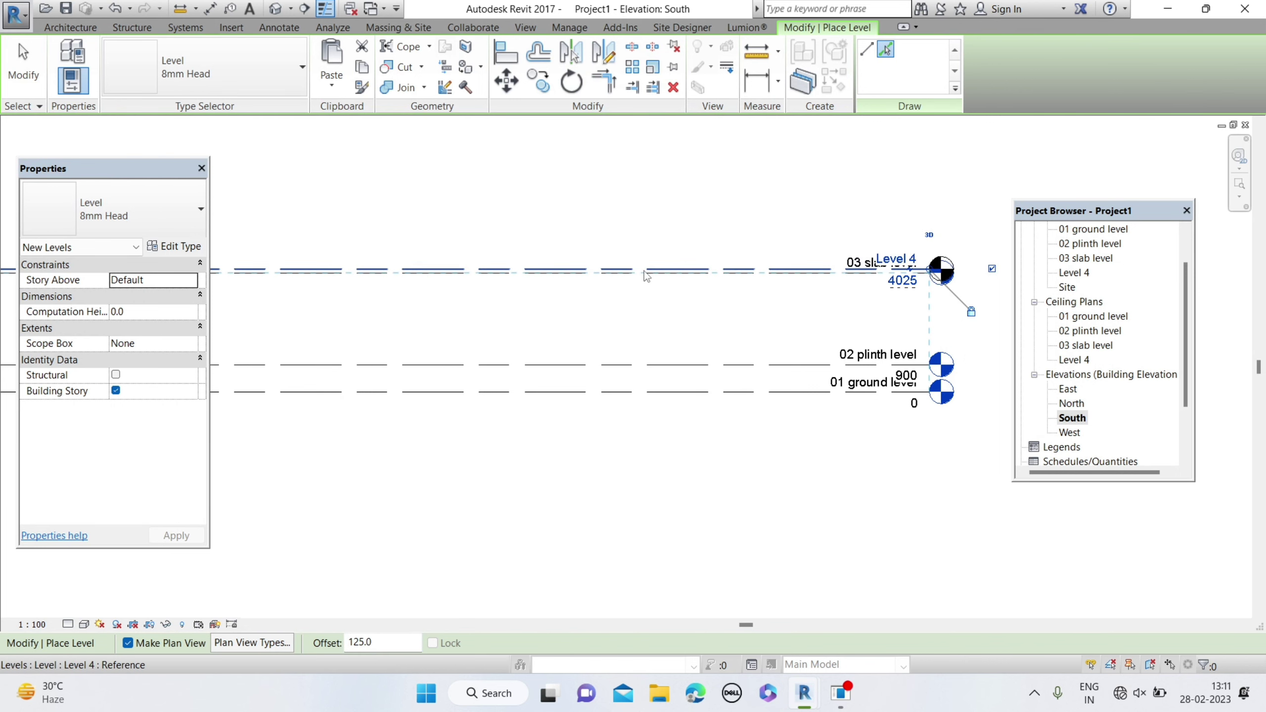
{"action": "left_click", "coordinate": [902, 261]}
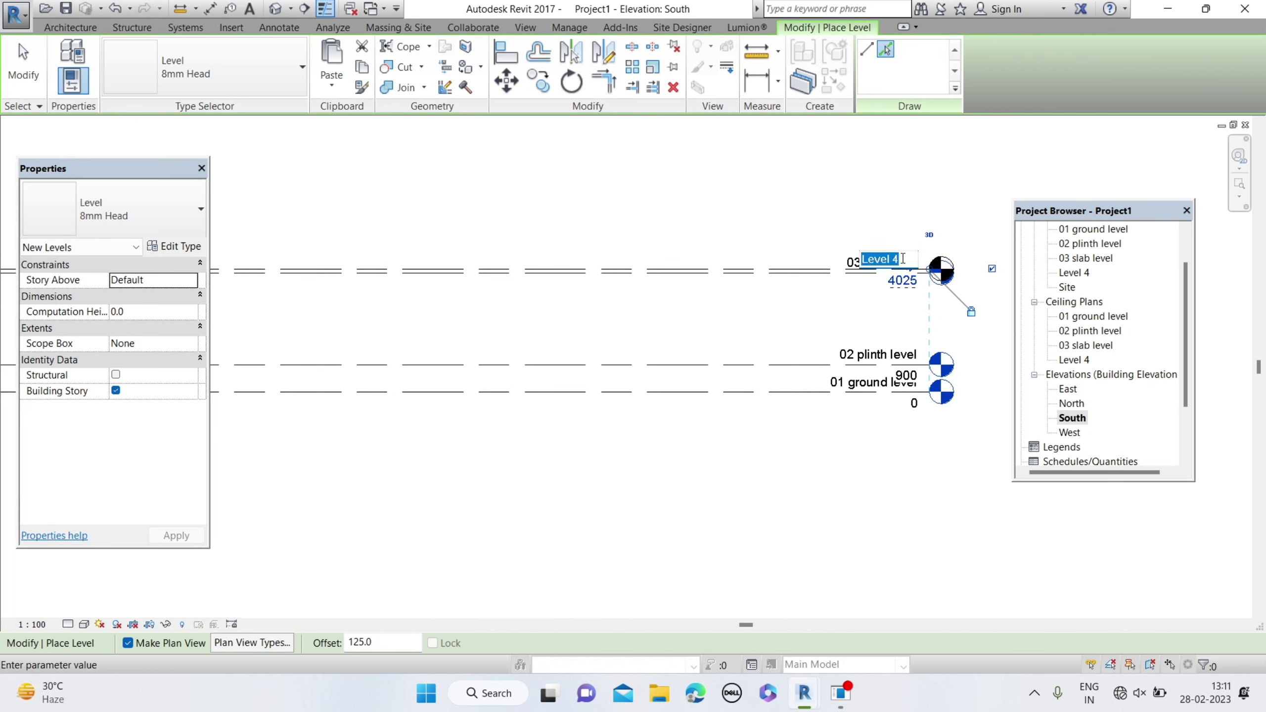
{"action": "type", "text": "04 sla"}
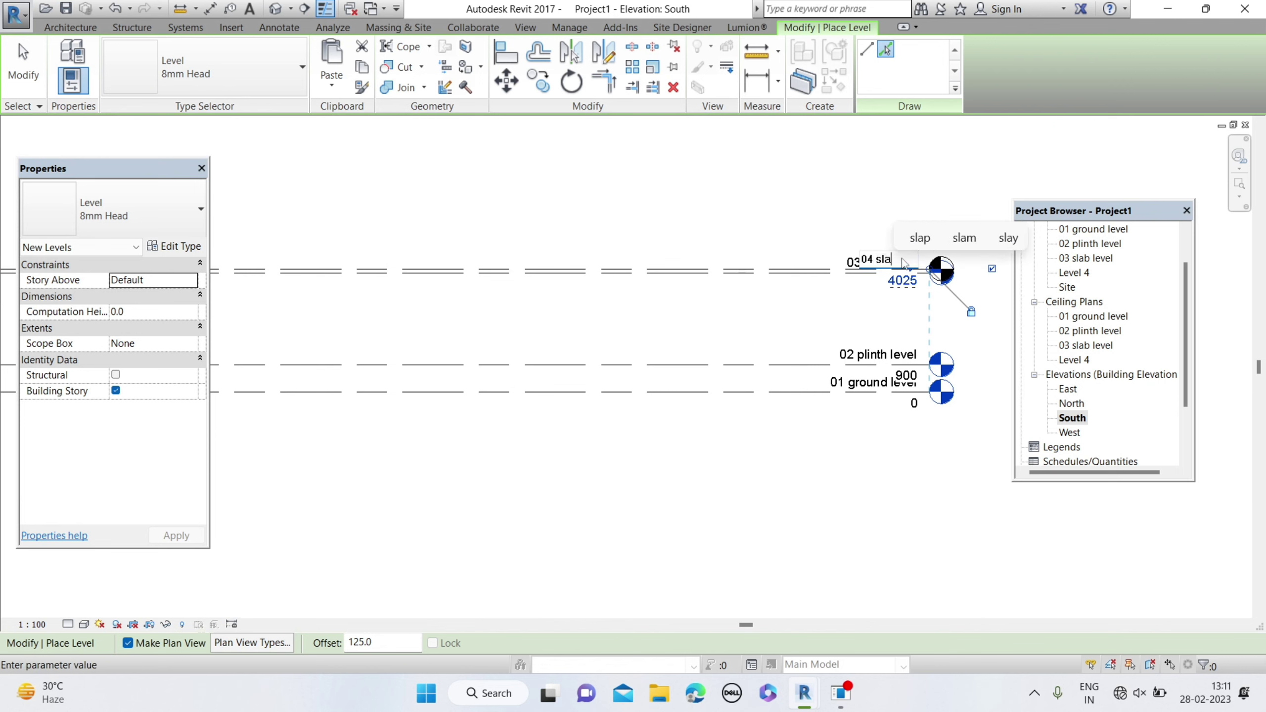
{"action": "type", "text": "b top"}
{"action": "key", "text": "Return"}
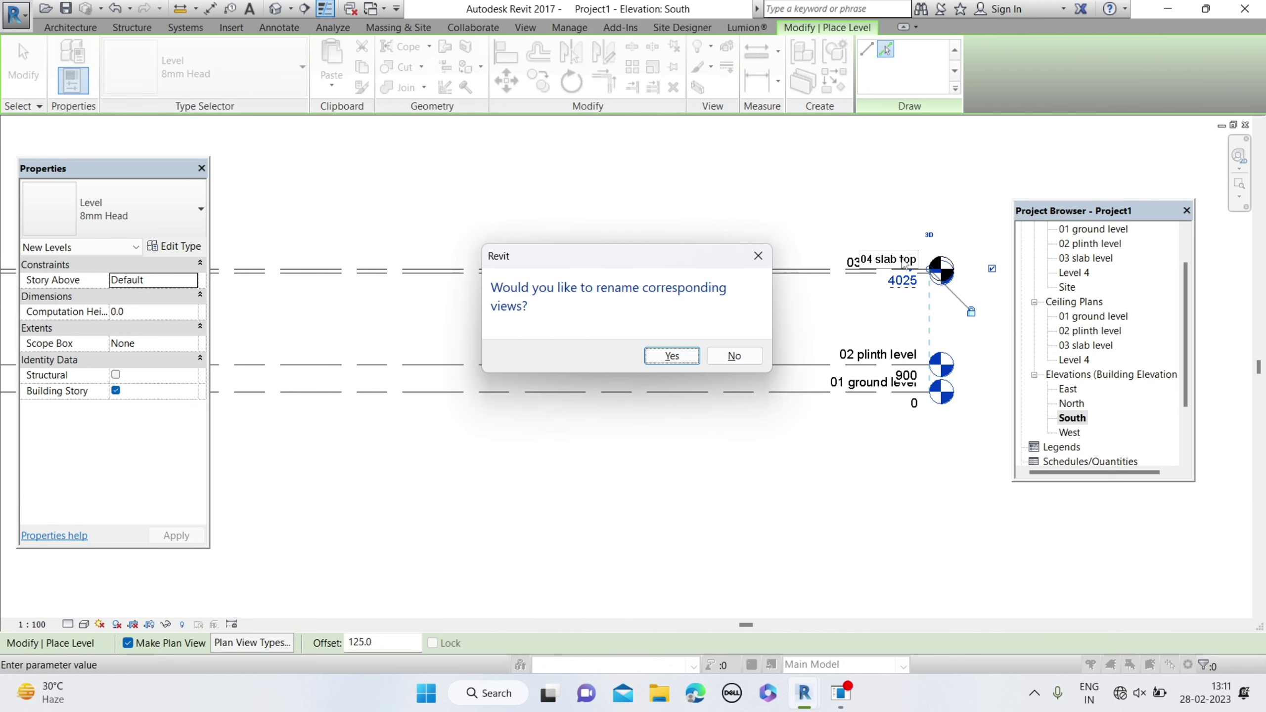
{"action": "key", "text": "Return"}
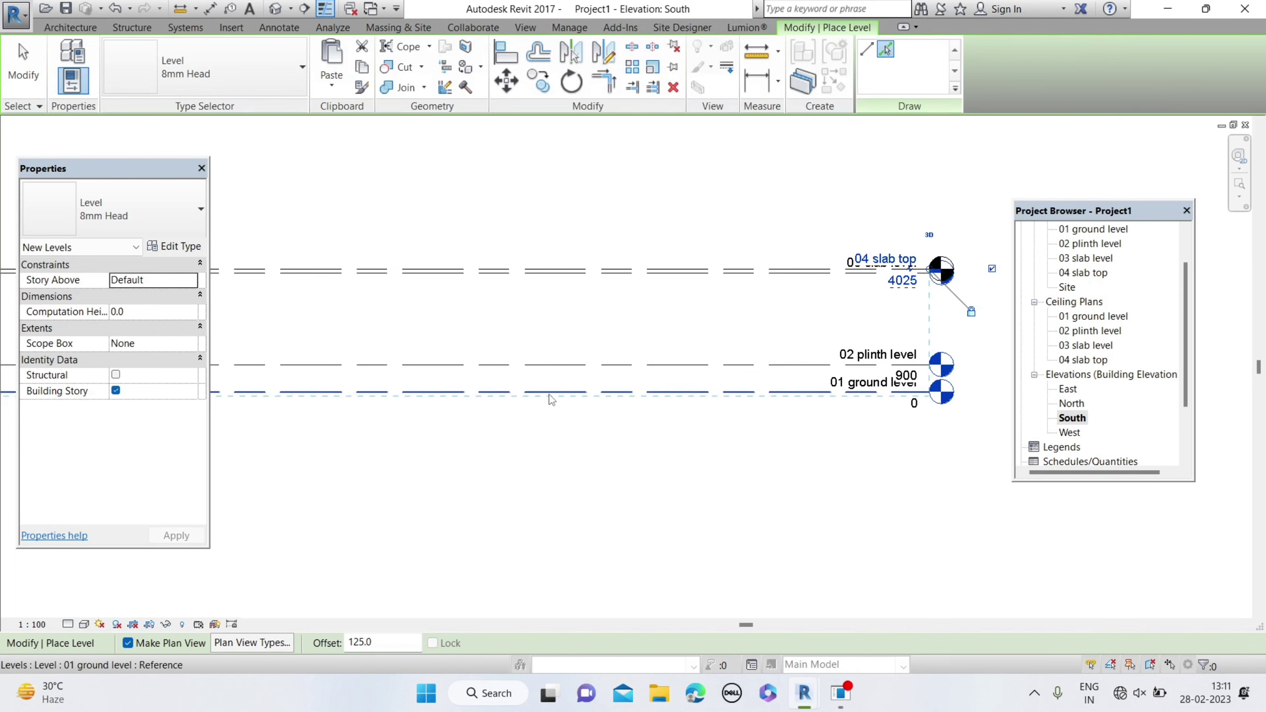
Step: Place Level 5 at 4925 with a 900 offset and type its name '05 perapet wall'
{"action": "left_click", "coordinate": [379, 642]}
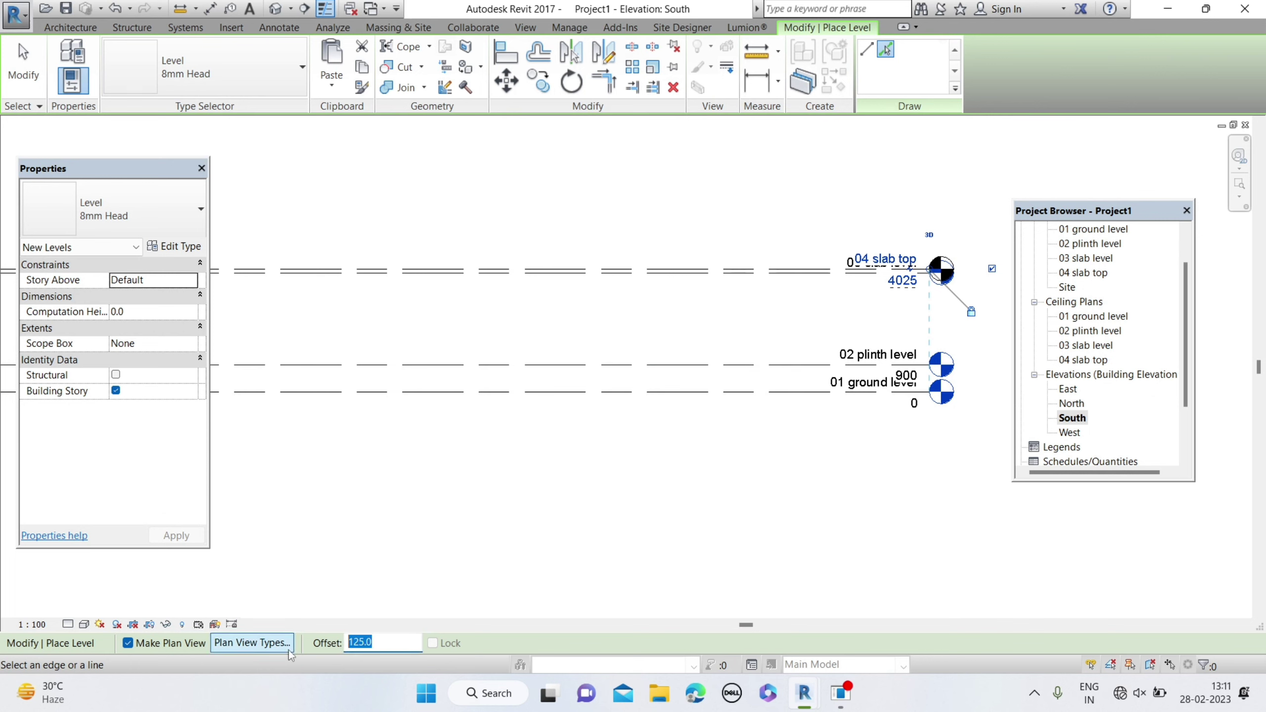
{"action": "type", "text": "900"}
{"action": "key", "text": "Return"}
{"action": "left_click", "coordinate": [651, 271]}
{"action": "left_click", "coordinate": [902, 227]}
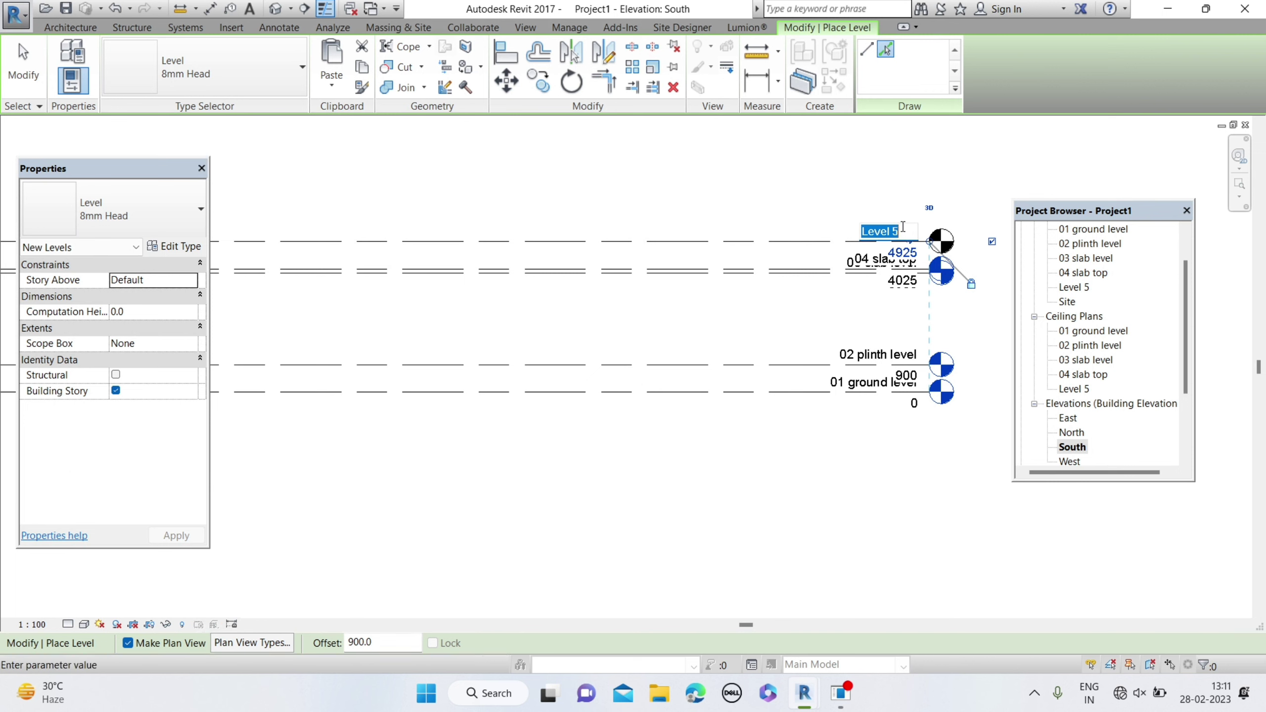
{"action": "type", "text": "0"}
{"action": "type", "text": "5"}
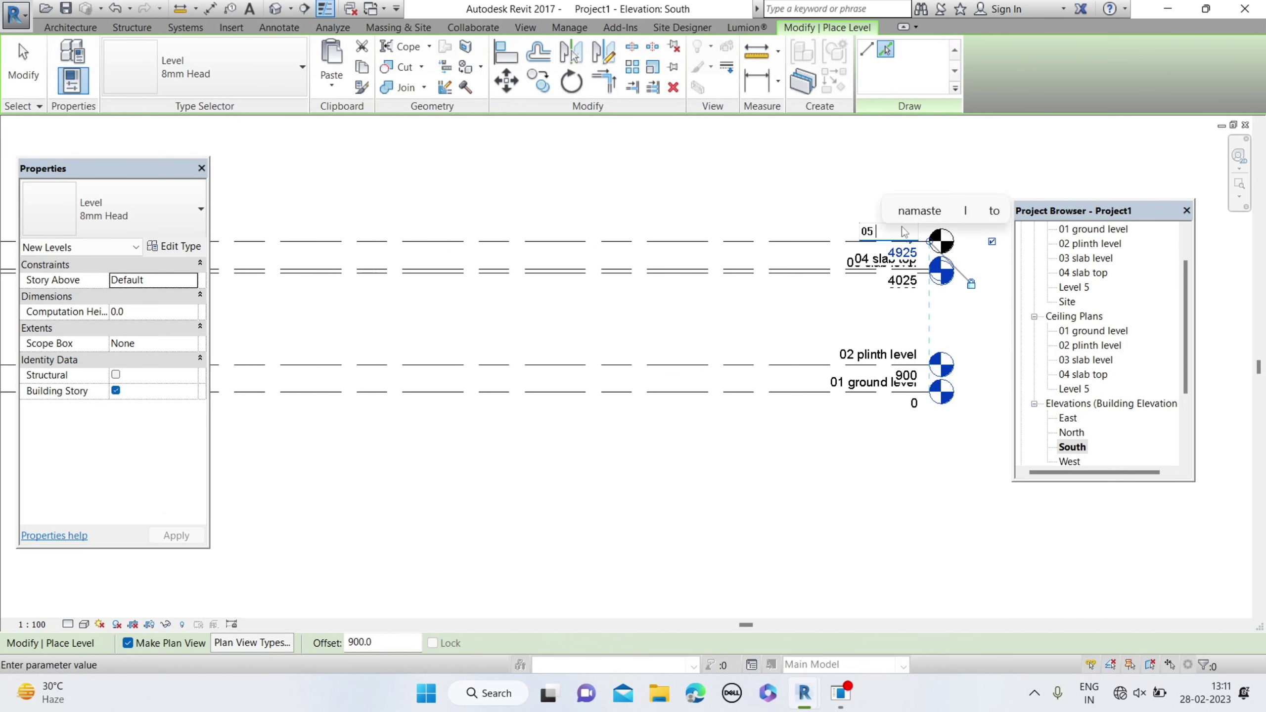
{"action": "type", "text": " pera"}
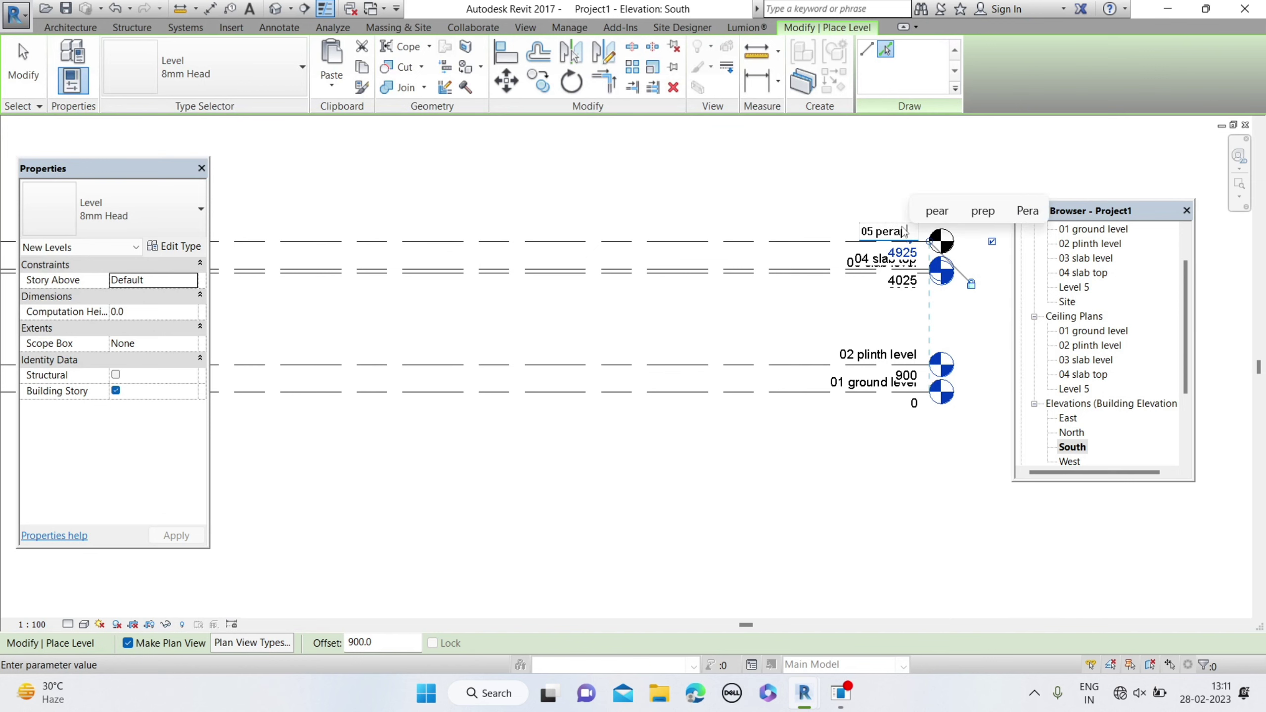
{"action": "type", "text": "p"}
{"action": "type", "text": "et "}
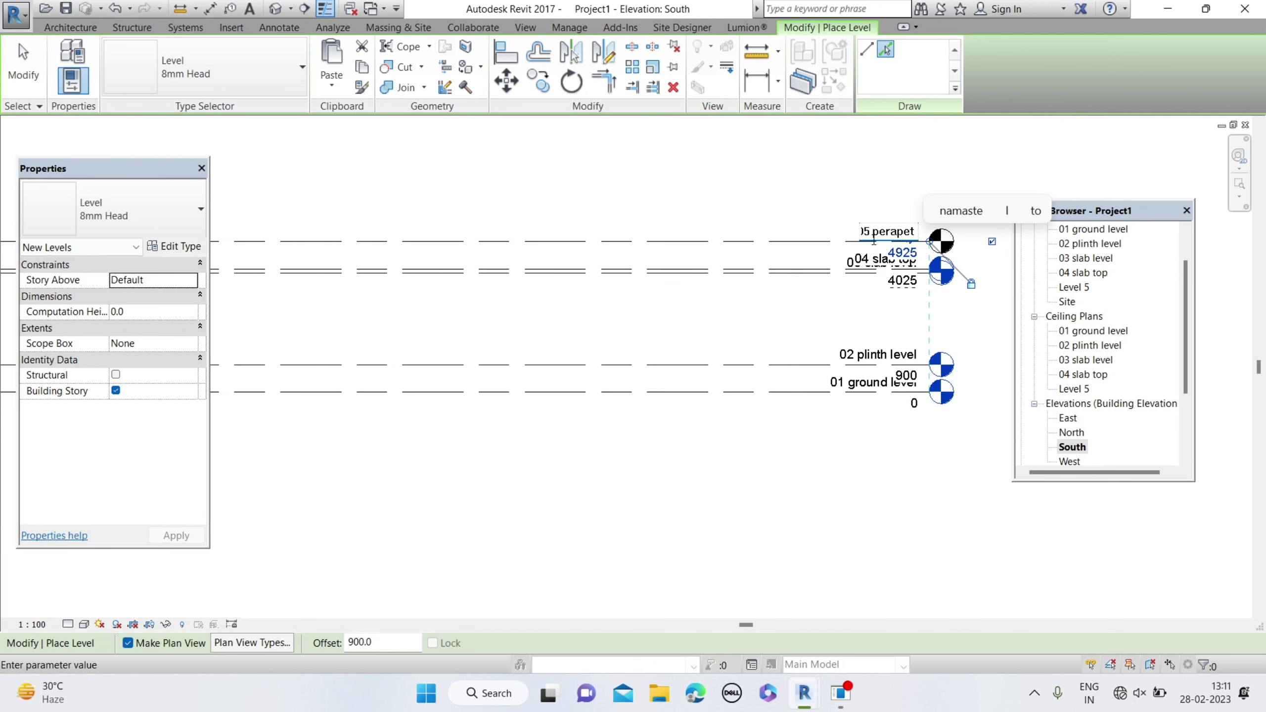
{"action": "type", "text": "wall"}
Step: Confirm the name '05 perapet wall' for the fifth level
{"action": "key", "text": "Return"}
{"action": "key", "text": "Return"}
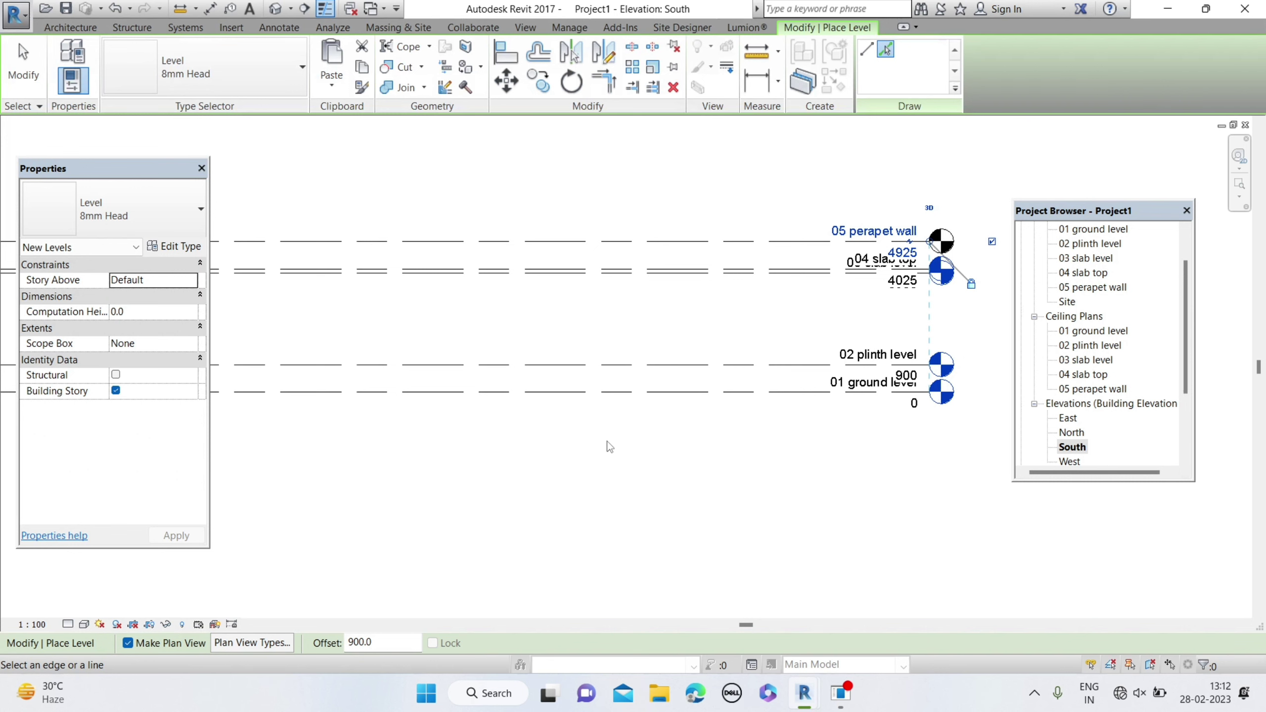
Step: Set the level offset to 2100 in the Options Bar
{"action": "left_click_drag", "start_coordinate": [379, 642], "coordinate": [322, 646]}
{"action": "type", "text": "21"}
{"action": "type", "text": "00"}
{"action": "key", "text": "Return"}
Step: Place the top level at 6125 and rename it '06 pinjri', renaming its plan views too
{"action": "left_click", "coordinate": [672, 270]}
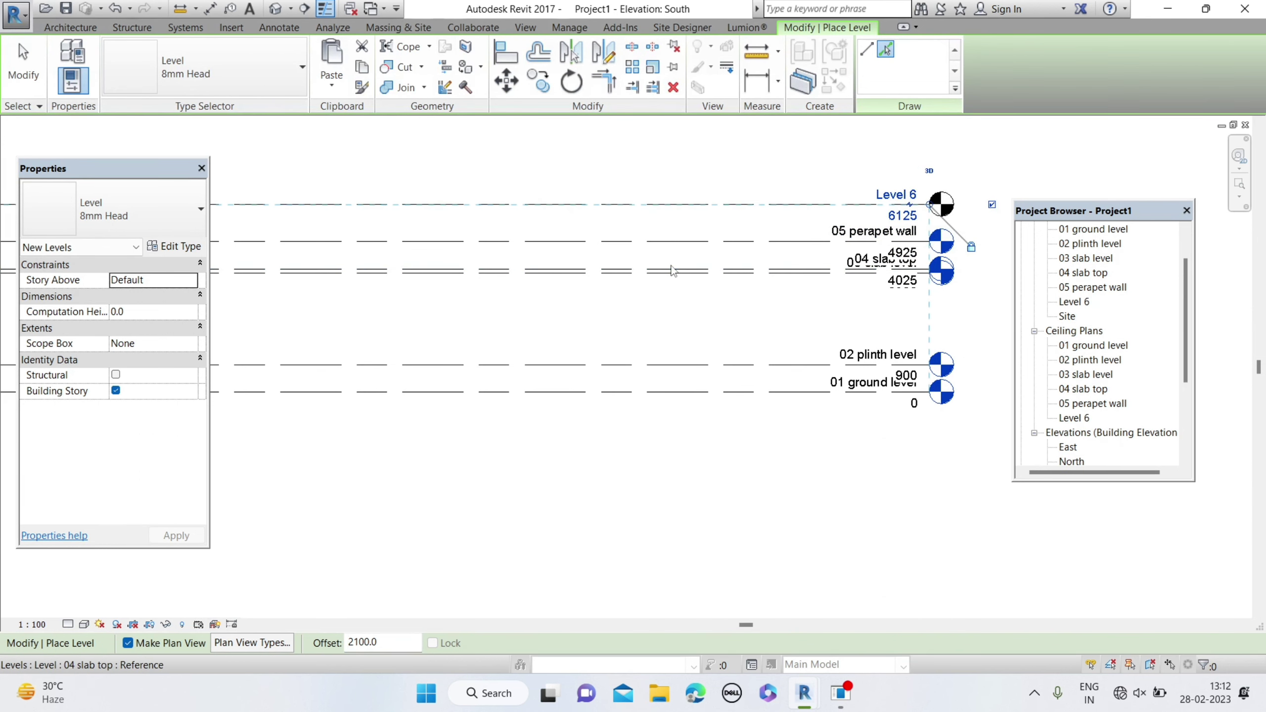
{"action": "left_click", "coordinate": [880, 193]}
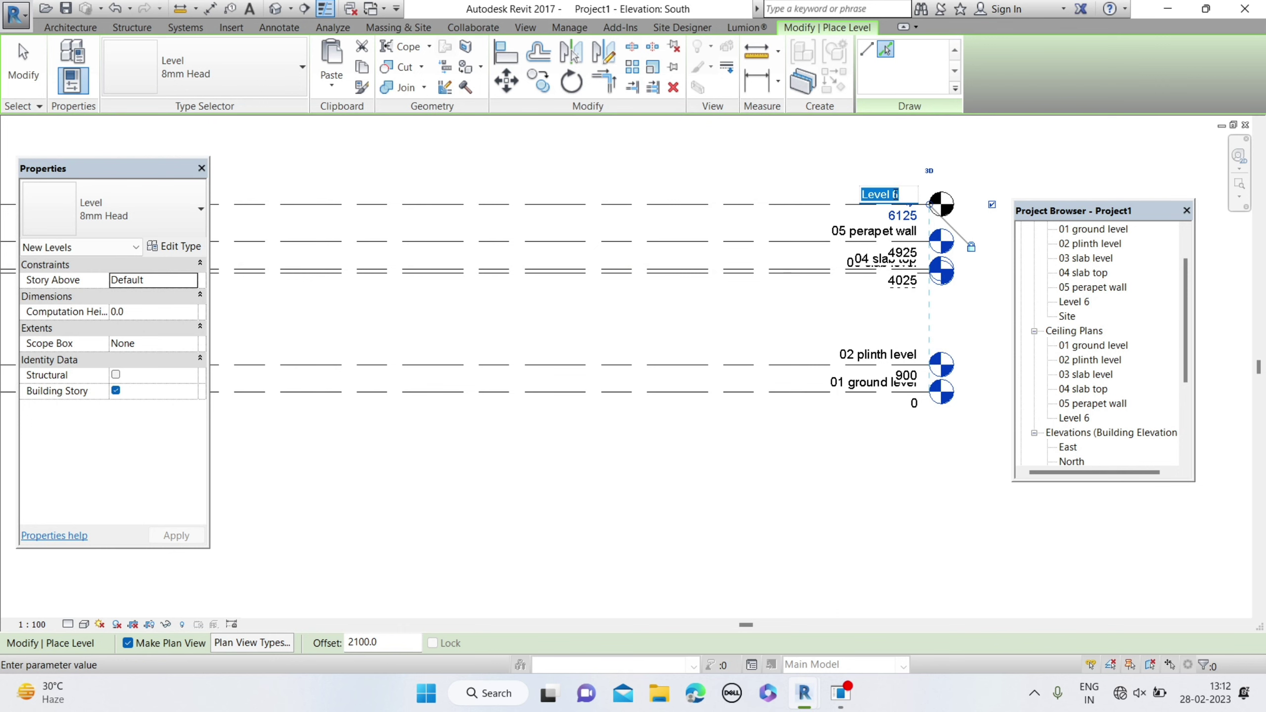
{"action": "type", "text": "06"}
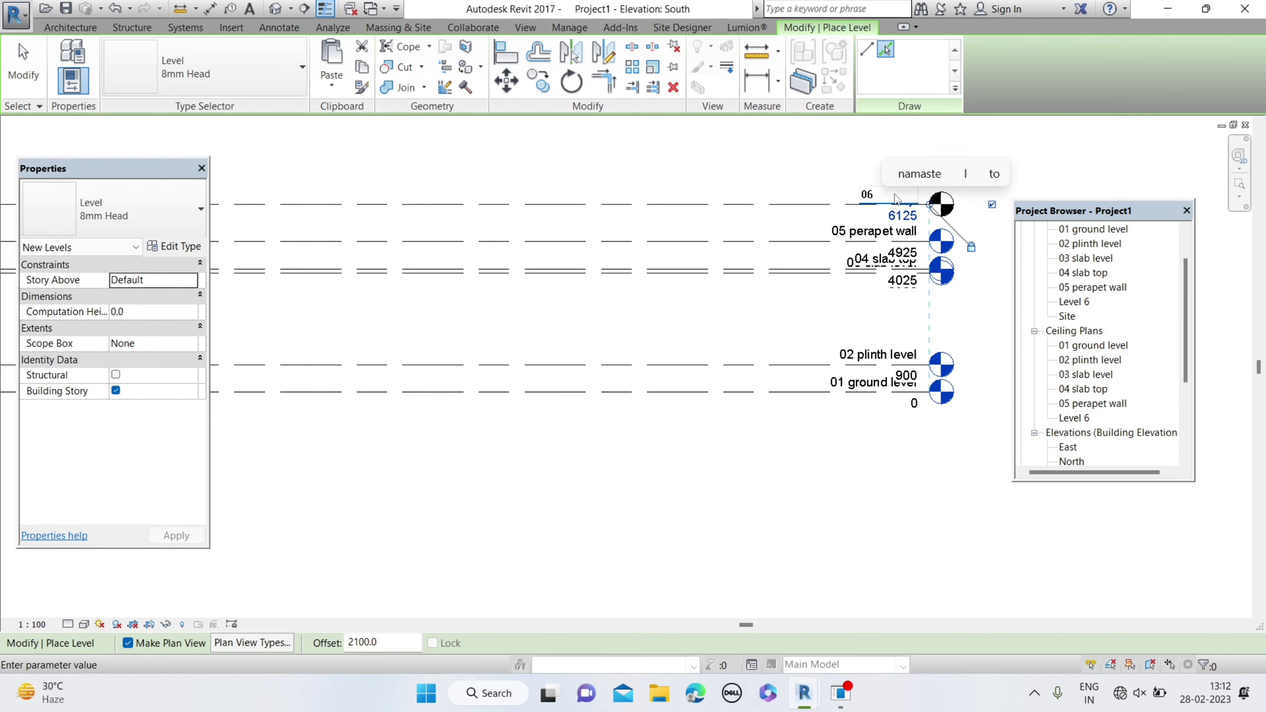
{"action": "type", "text": " pinj"}
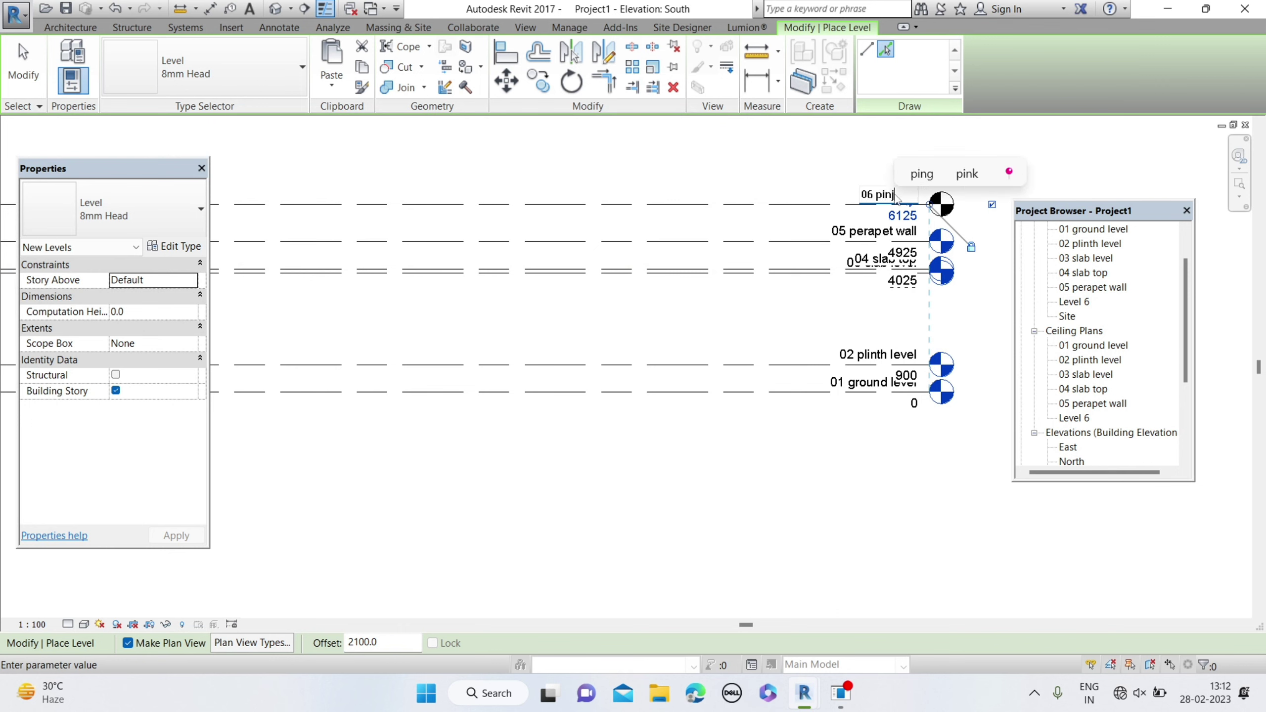
{"action": "type", "text": "ri"}
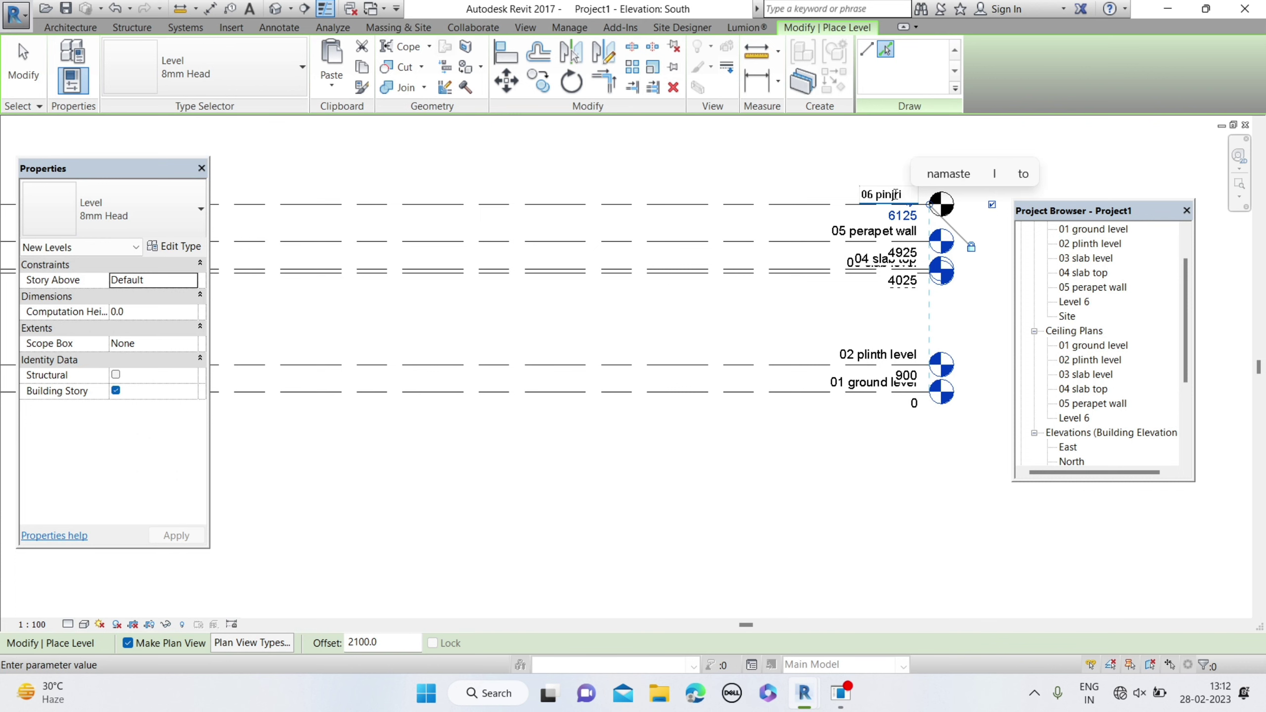
{"action": "key", "text": "Return"}
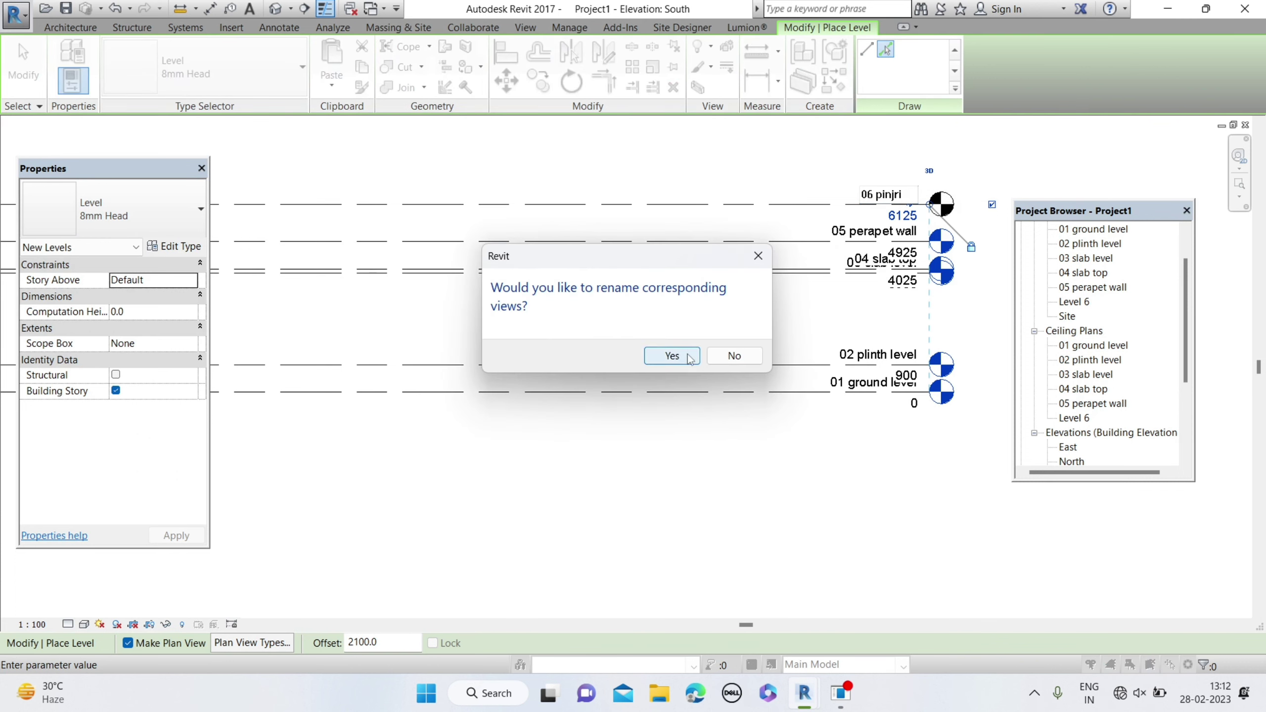
{"action": "left_click", "coordinate": [686, 360]}
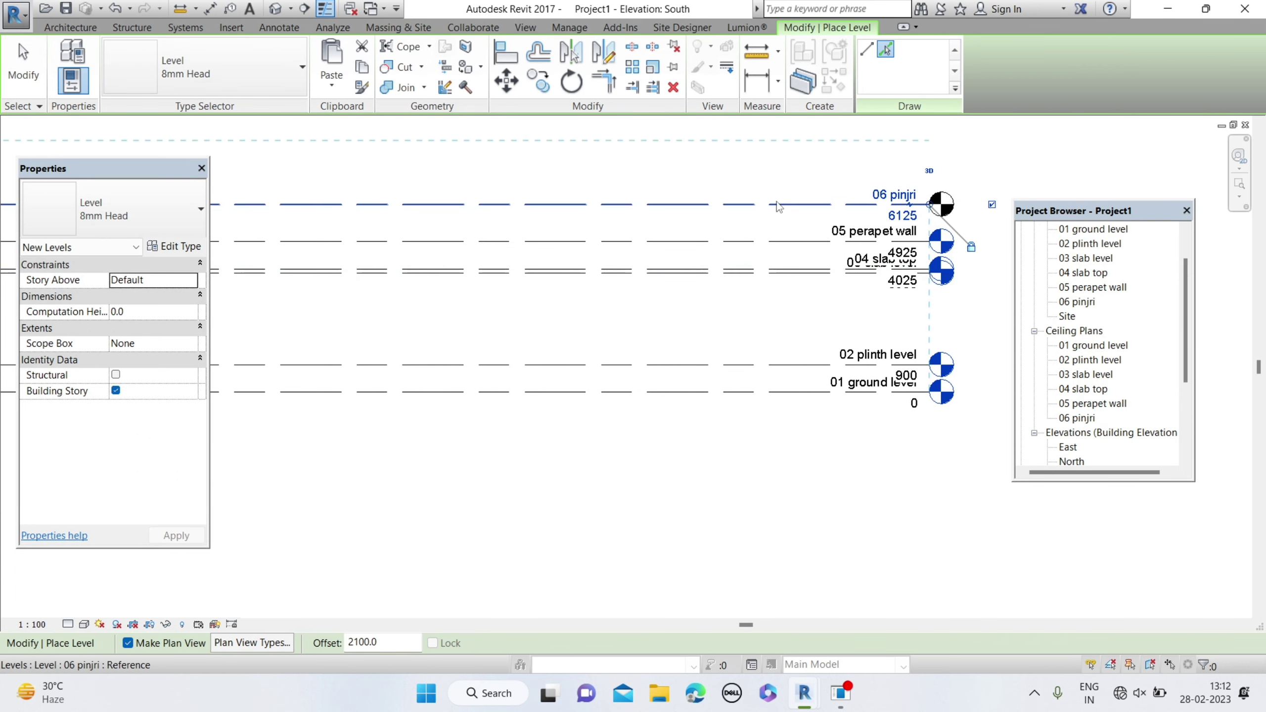
{"action": "key", "text": "Escape"}
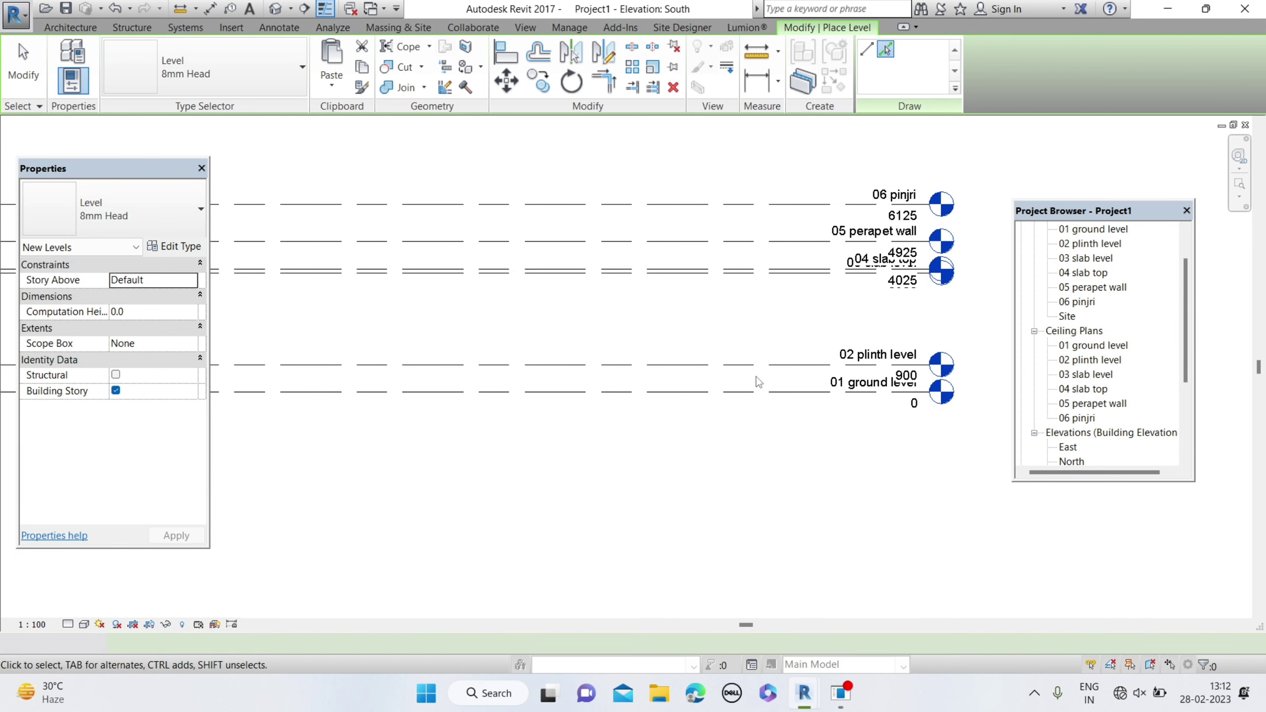
{"action": "key", "text": "Escape"}
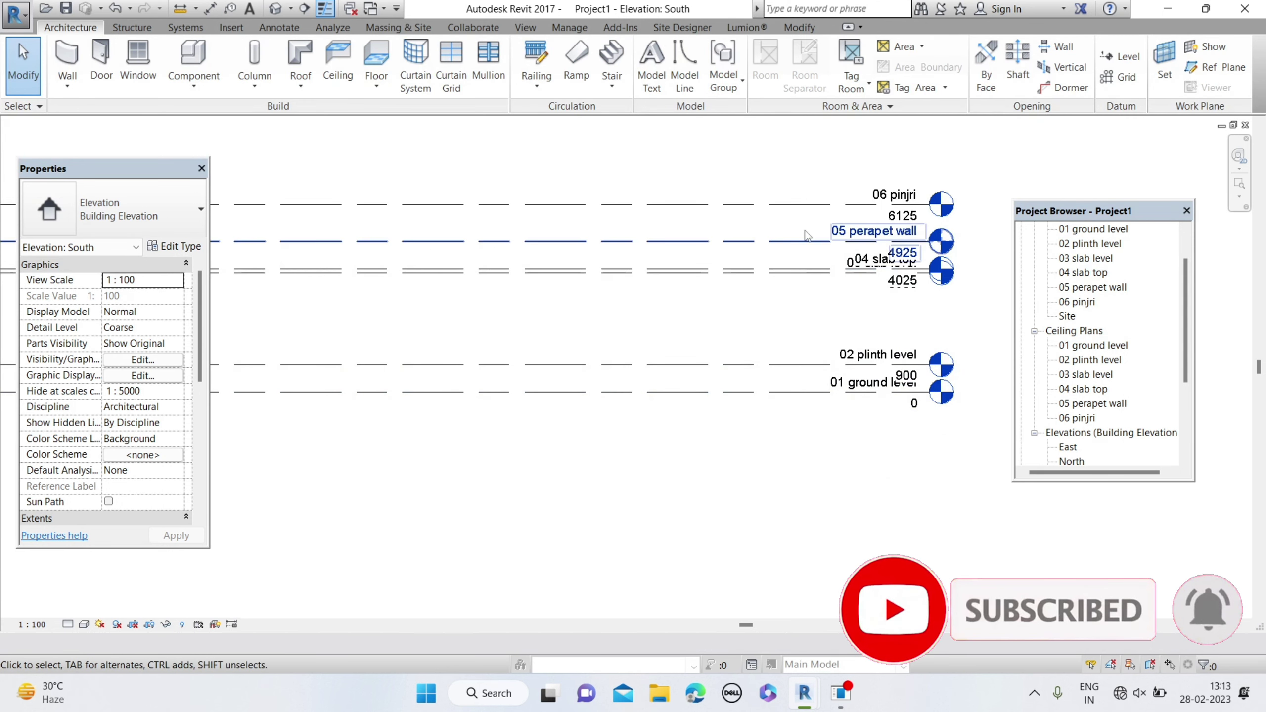
{"action": "scroll", "coordinate": [1066, 379], "scroll_direction": "down", "scroll_amount": 1}
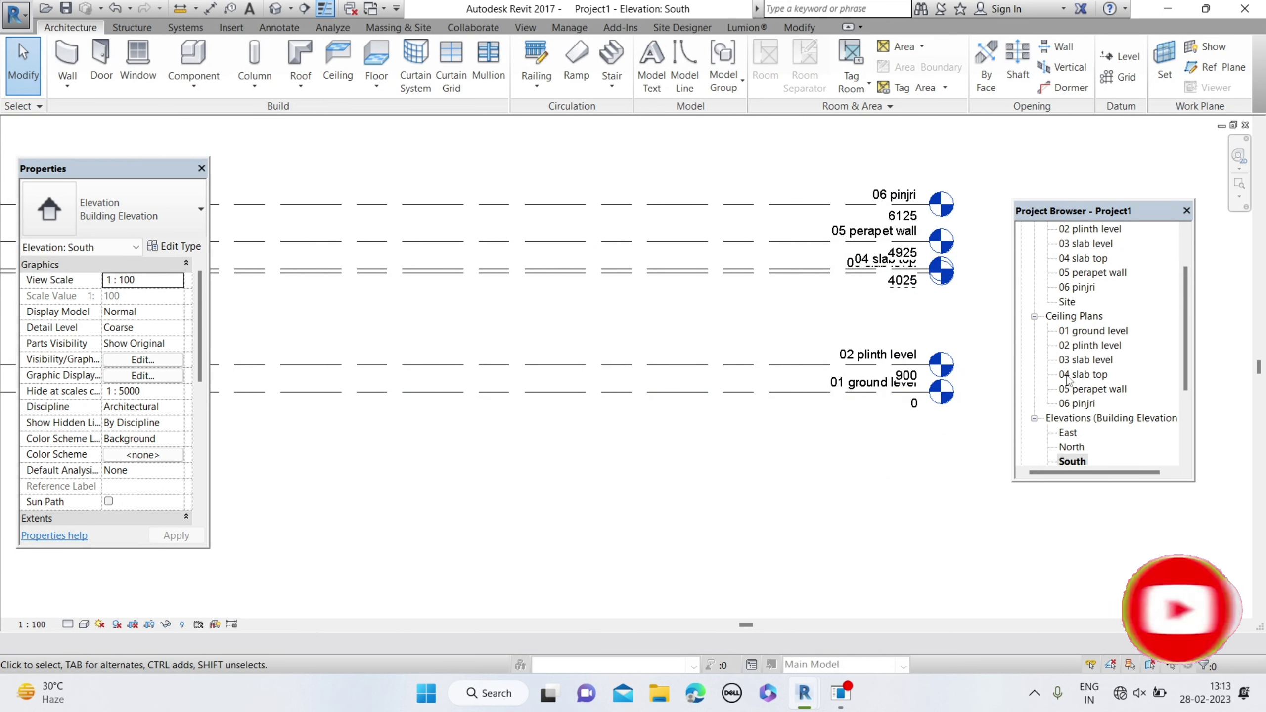
{"action": "scroll", "coordinate": [1066, 379], "scroll_direction": "down", "scroll_amount": 2}
{"action": "scroll", "coordinate": [1067, 380], "scroll_direction": "down", "scroll_amount": 1}
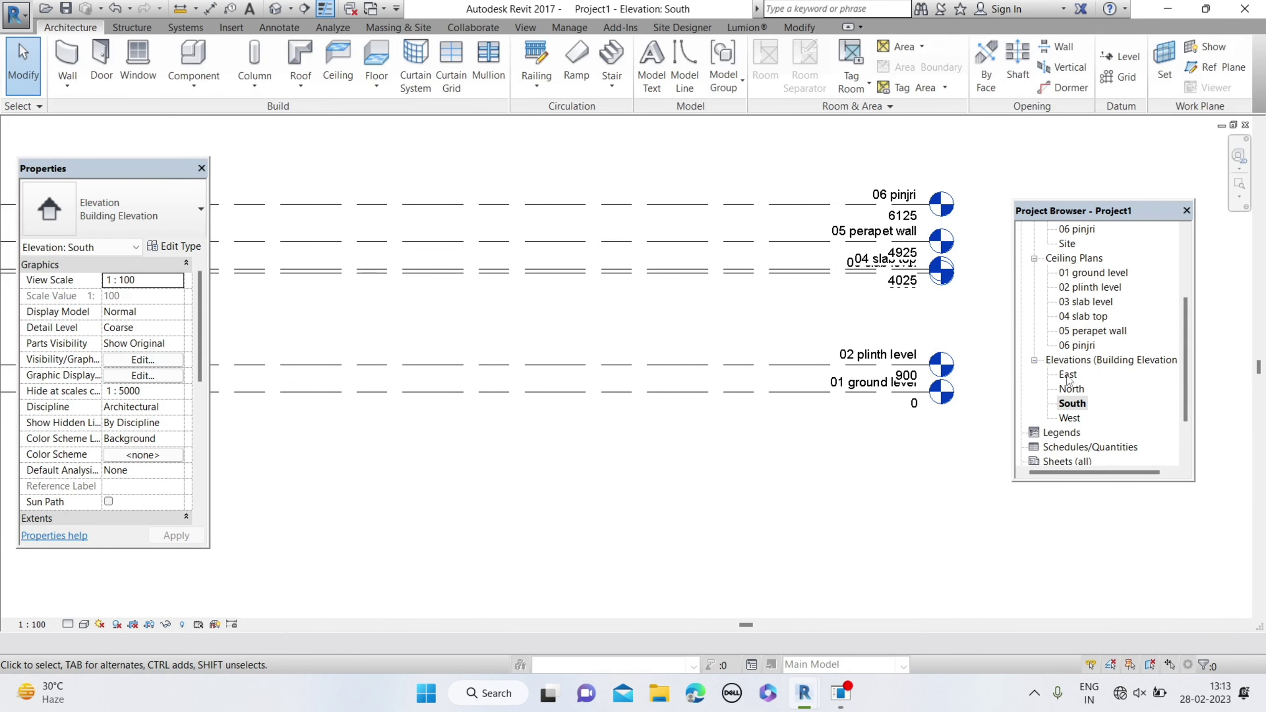
{"action": "scroll", "coordinate": [1067, 380], "scroll_direction": "down", "scroll_amount": 1}
{"action": "scroll", "coordinate": [1066, 379], "scroll_direction": "up", "scroll_amount": 3}
{"action": "scroll", "coordinate": [1066, 380], "scroll_direction": "up", "scroll_amount": 1}
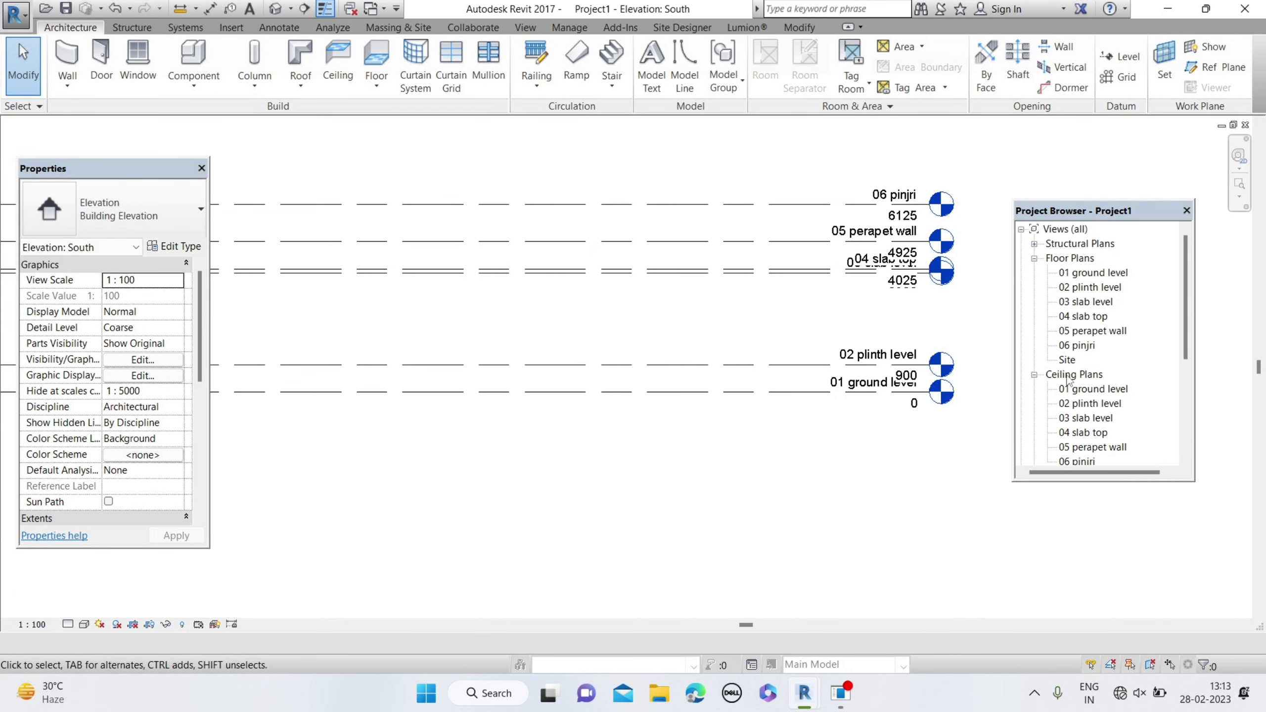
{"action": "scroll", "coordinate": [1066, 380], "scroll_direction": "down", "scroll_amount": 2}
{"action": "scroll", "coordinate": [1067, 379], "scroll_direction": "down", "scroll_amount": 2}
{"action": "scroll", "coordinate": [1066, 380], "scroll_direction": "down", "scroll_amount": 2}
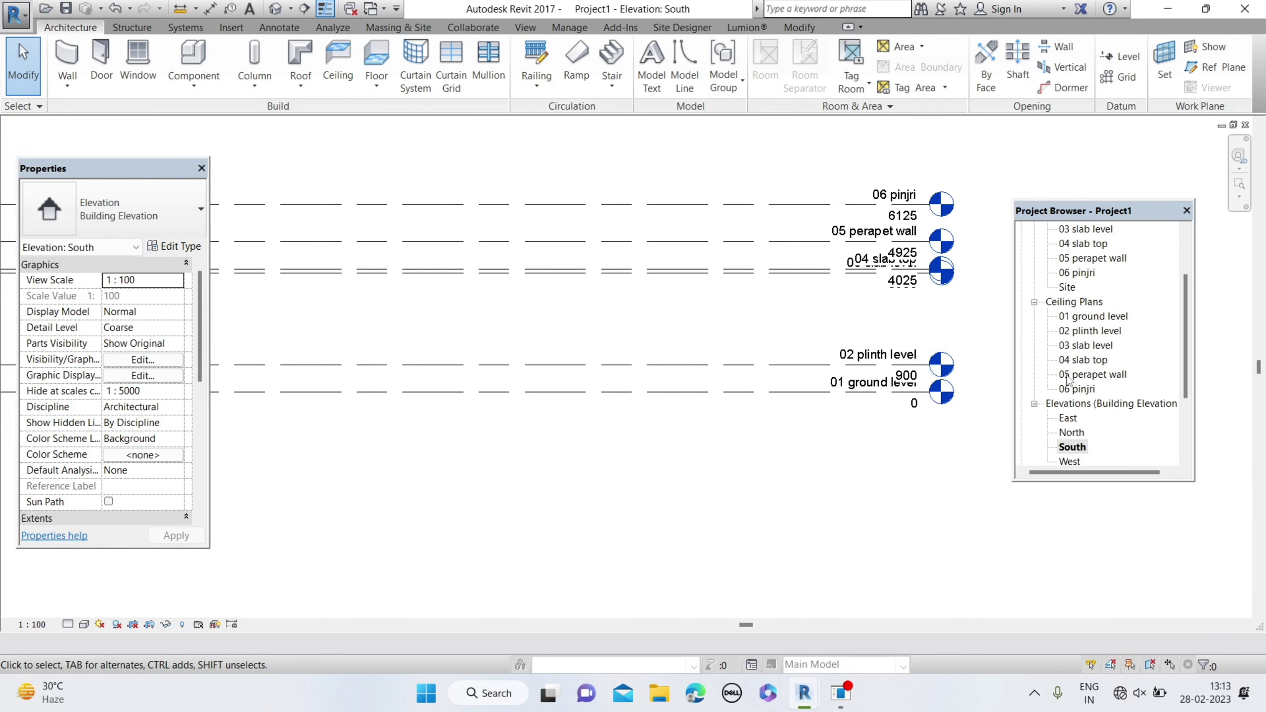
{"action": "scroll", "coordinate": [1066, 380], "scroll_direction": "down", "scroll_amount": 1}
{"action": "scroll", "coordinate": [1068, 380], "scroll_direction": "down", "scroll_amount": 1}
{"action": "scroll", "coordinate": [1068, 379], "scroll_direction": "down", "scroll_amount": 2}
{"action": "scroll", "coordinate": [1068, 379], "scroll_direction": "down", "scroll_amount": 2}
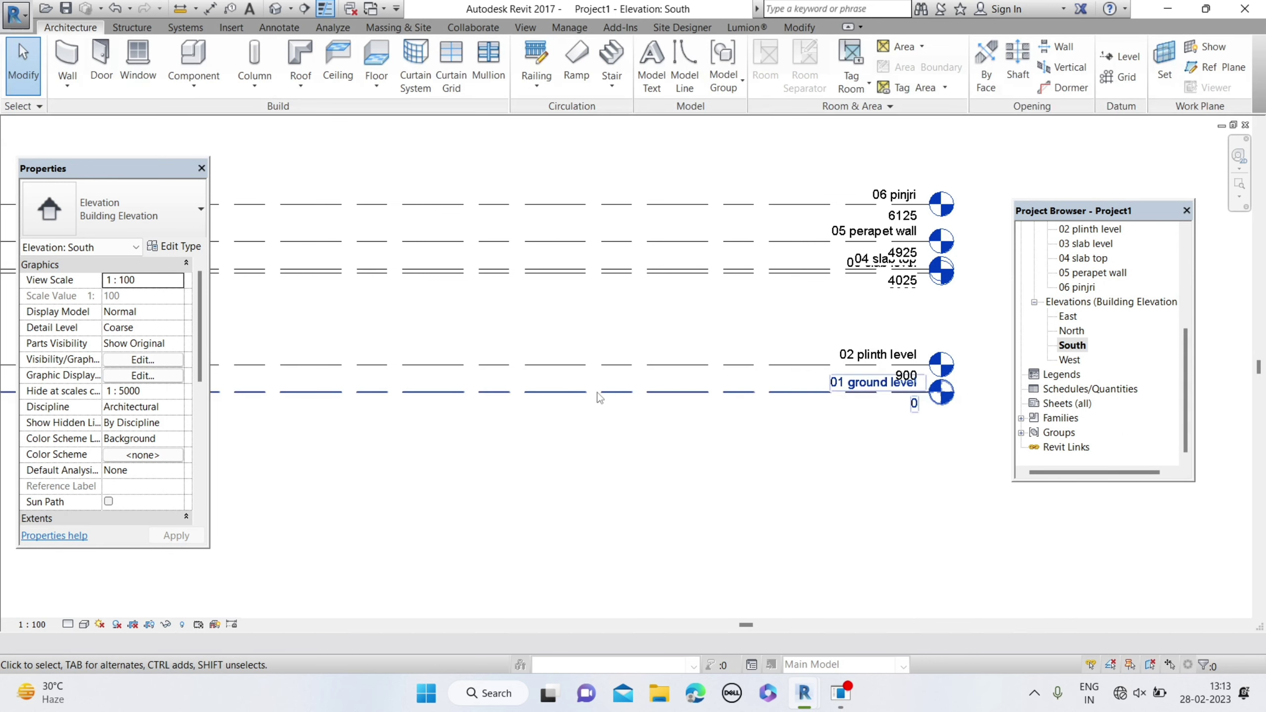
{"action": "scroll", "coordinate": [587, 396], "scroll_direction": "up", "scroll_amount": 2}
{"action": "scroll", "coordinate": [587, 396], "scroll_direction": "down", "scroll_amount": 1}
{"action": "scroll", "coordinate": [589, 401], "scroll_direction": "down", "scroll_amount": 1}
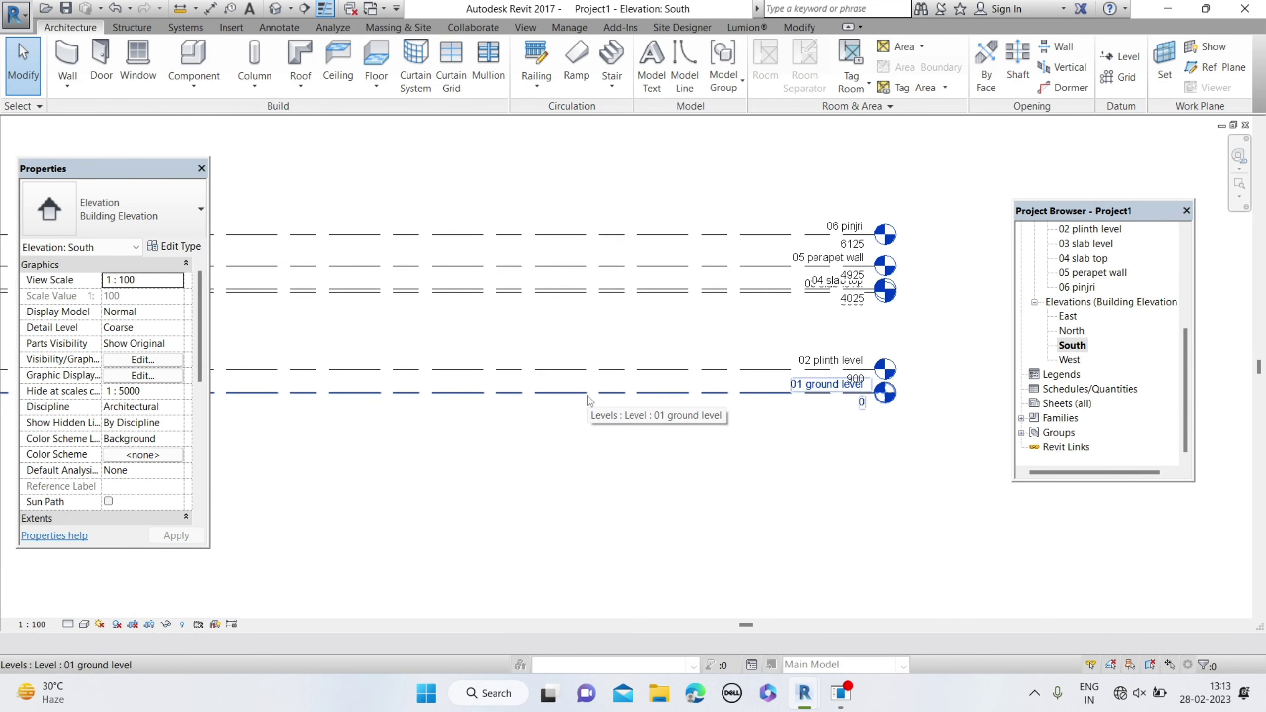
{"action": "scroll", "coordinate": [589, 400], "scroll_direction": "down", "scroll_amount": 1}
{"action": "scroll", "coordinate": [588, 400], "scroll_direction": "down", "scroll_amount": 1}
{"action": "scroll", "coordinate": [588, 400], "scroll_direction": "down", "scroll_amount": 1}
{"action": "scroll", "coordinate": [589, 400], "scroll_direction": "up", "scroll_amount": 1}
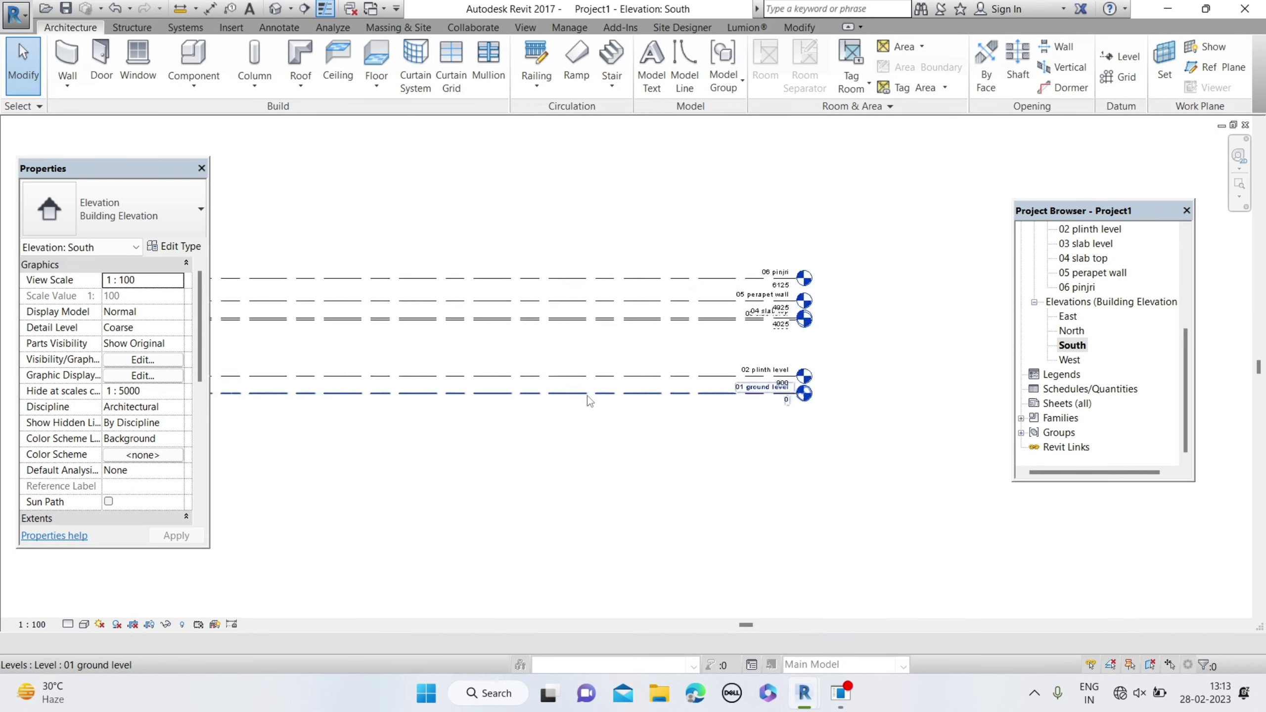
{"action": "scroll", "coordinate": [589, 401], "scroll_direction": "up", "scroll_amount": 1}
{"action": "scroll", "coordinate": [588, 401], "scroll_direction": "up", "scroll_amount": 1}
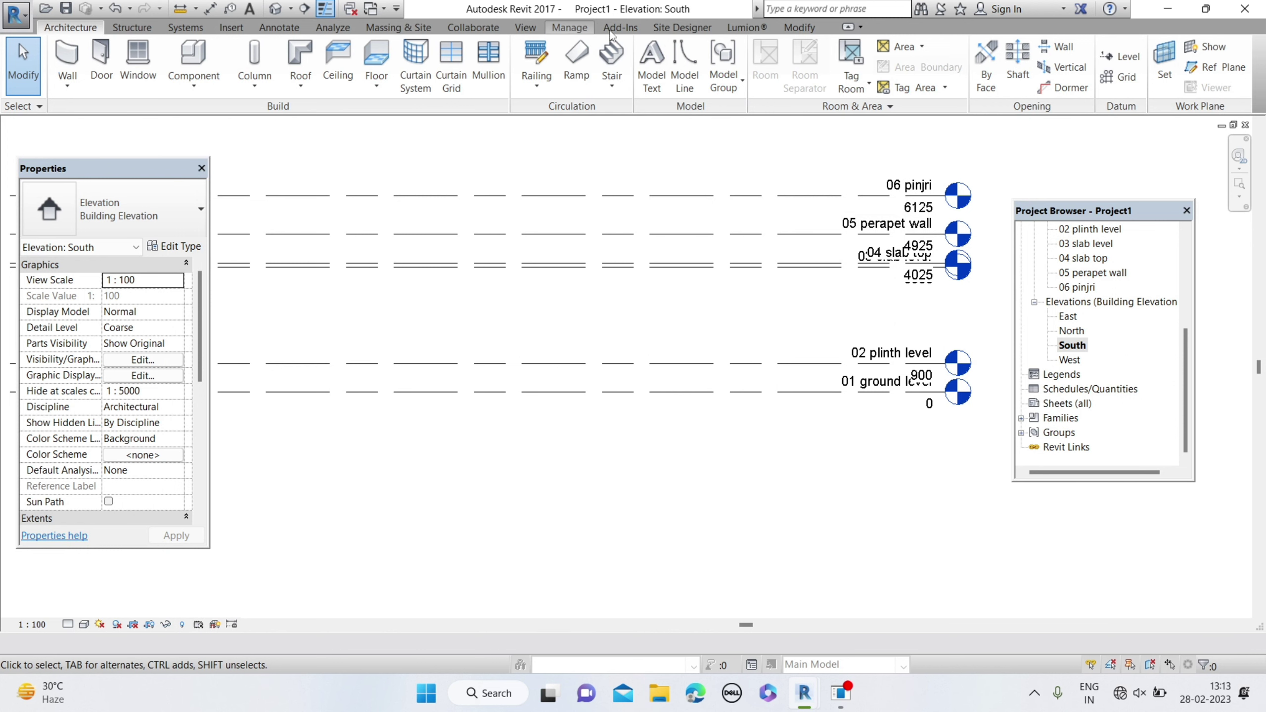
{"action": "left_click", "coordinate": [581, 28]}
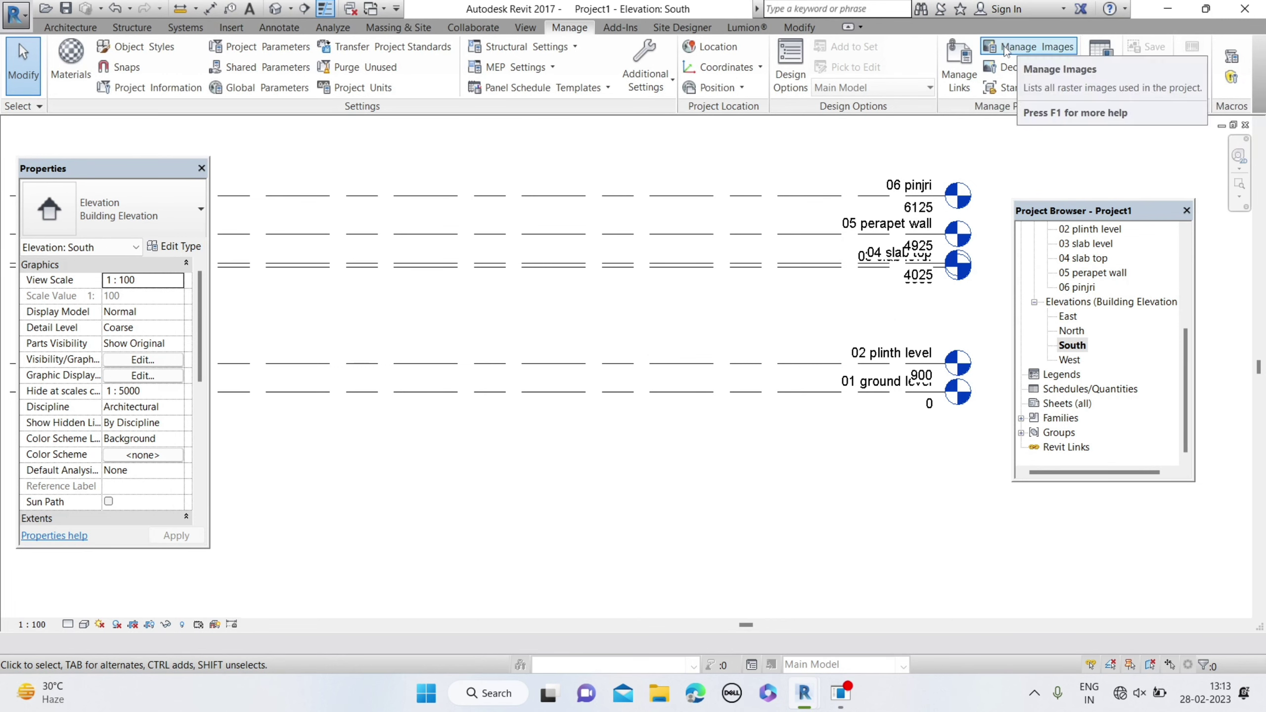
{"action": "left_click", "coordinate": [1146, 88]}
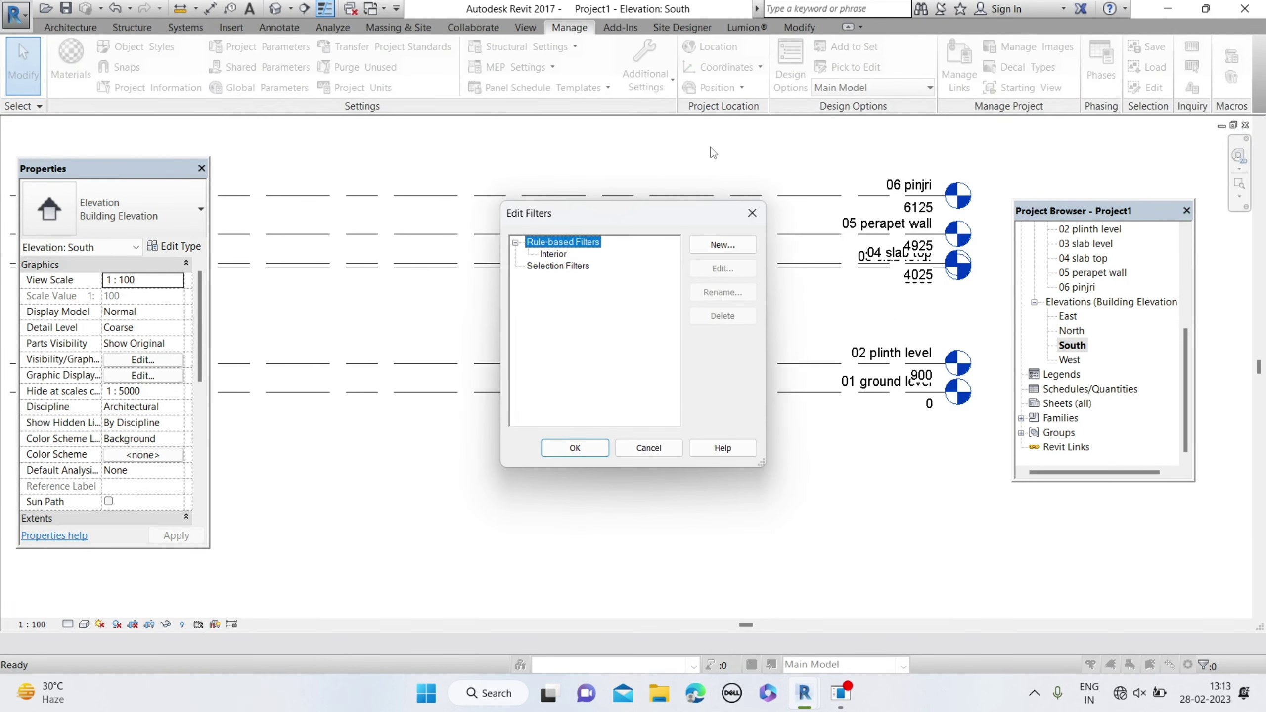
{"action": "left_click", "coordinate": [747, 223]}
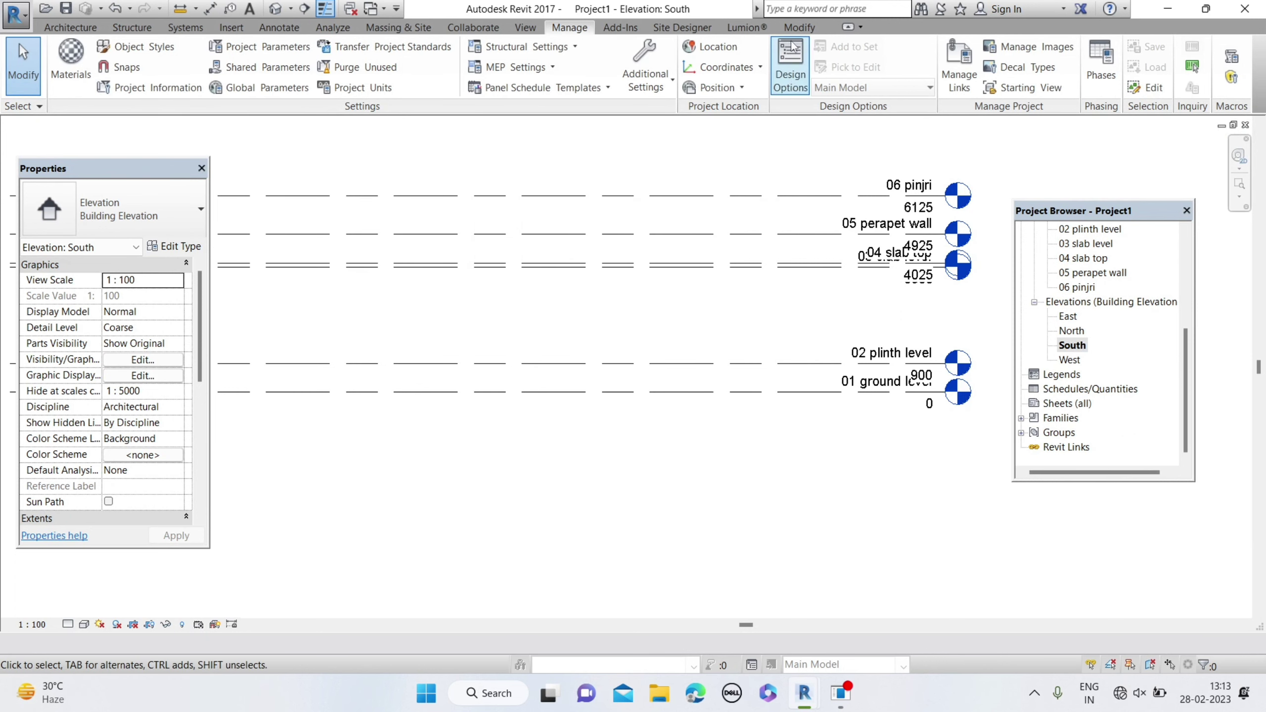
{"action": "left_click", "coordinate": [797, 29]}
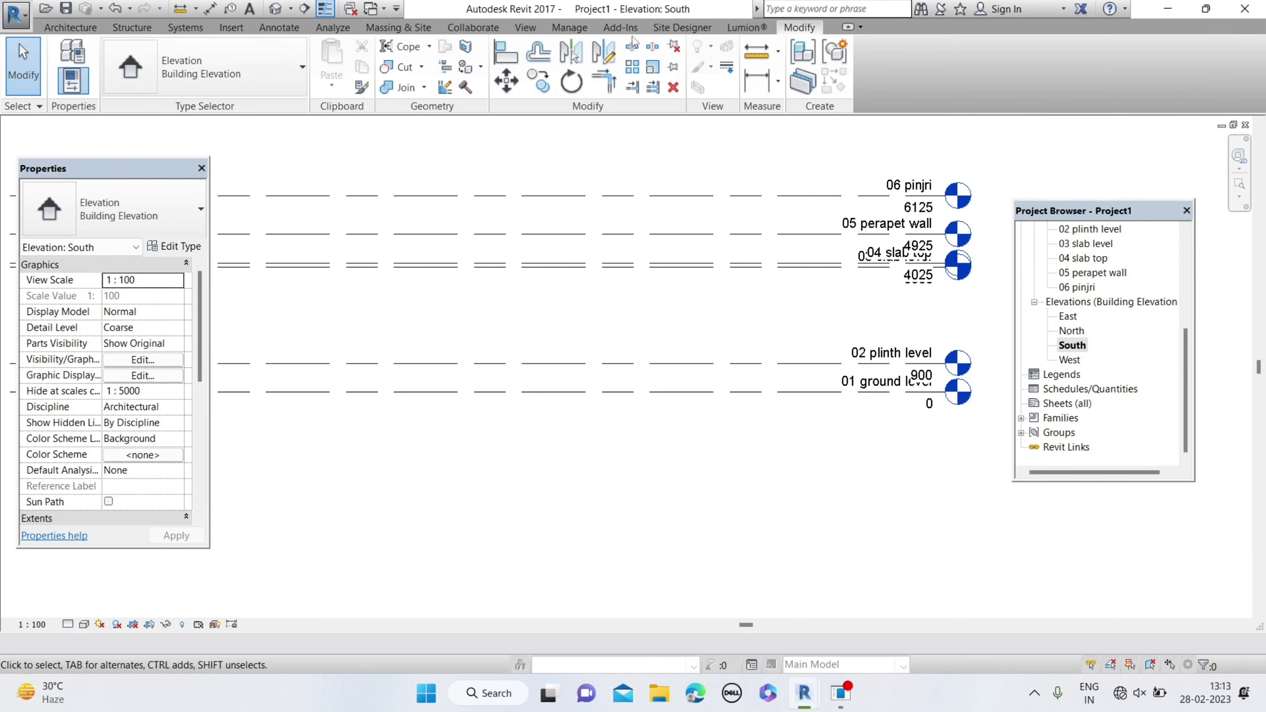
{"action": "left_click", "coordinate": [438, 27]}
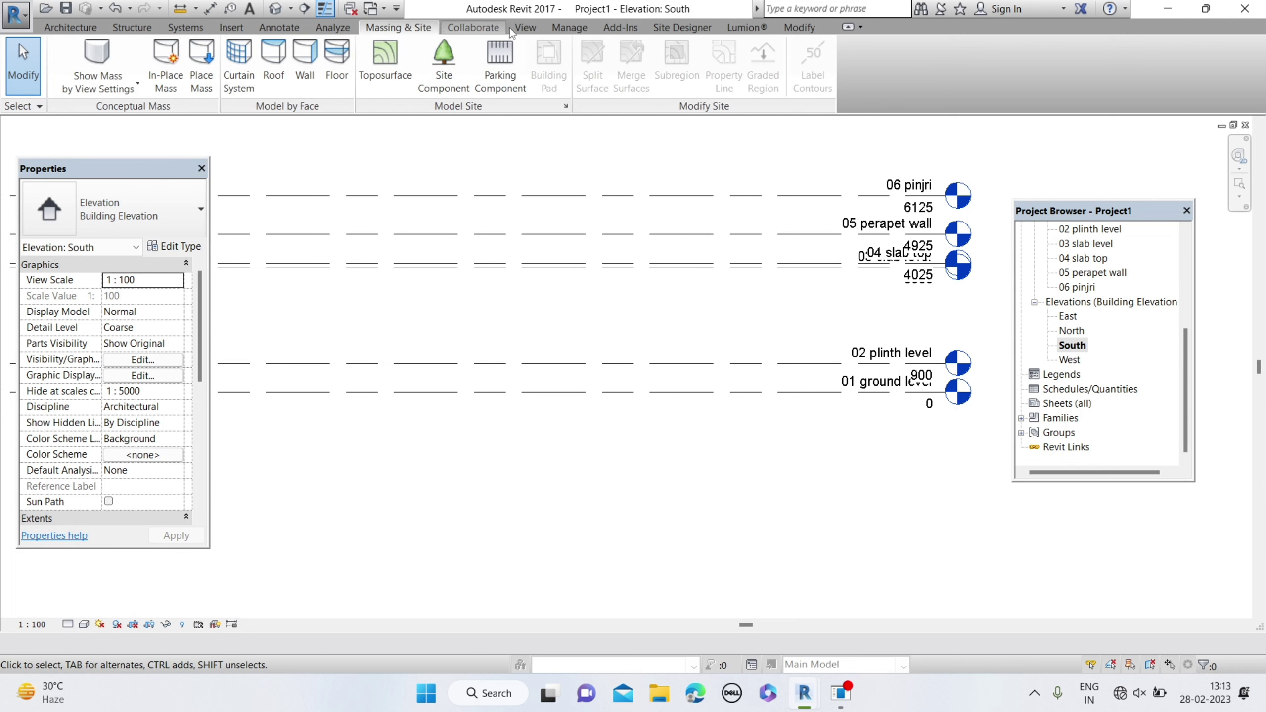
{"action": "left_click", "coordinate": [534, 32]}
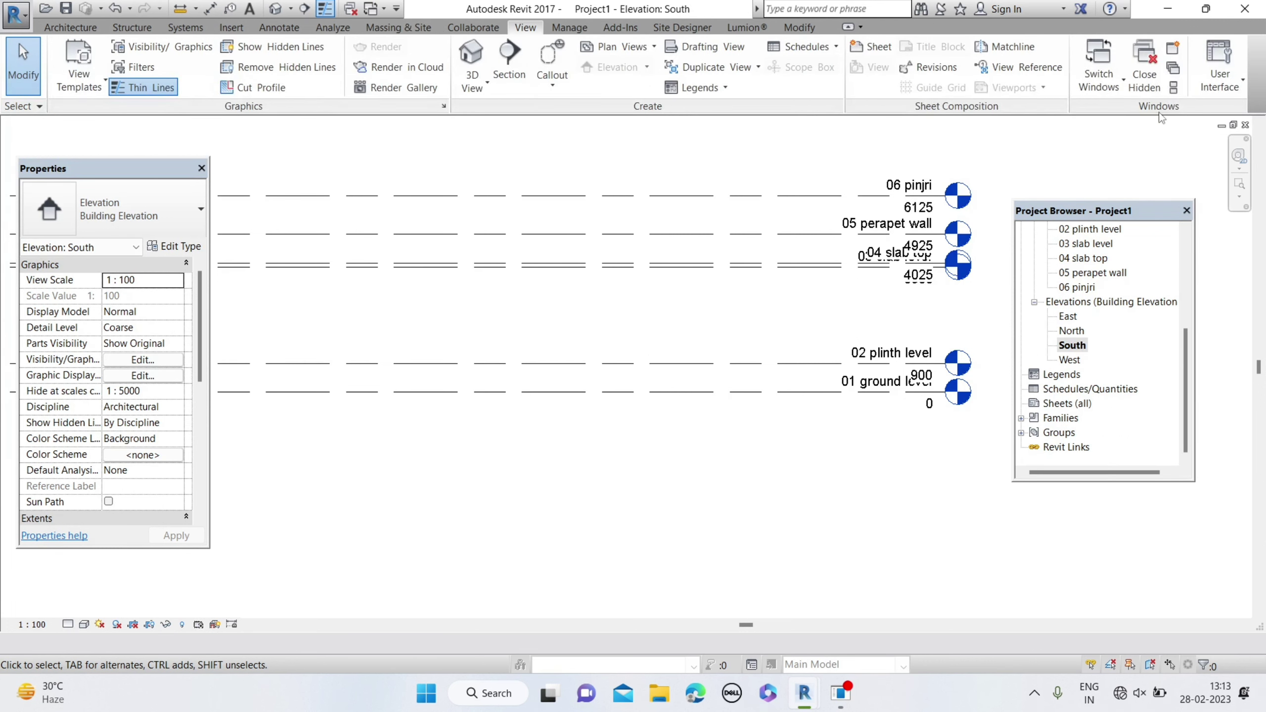
{"action": "left_click", "coordinate": [1110, 87]}
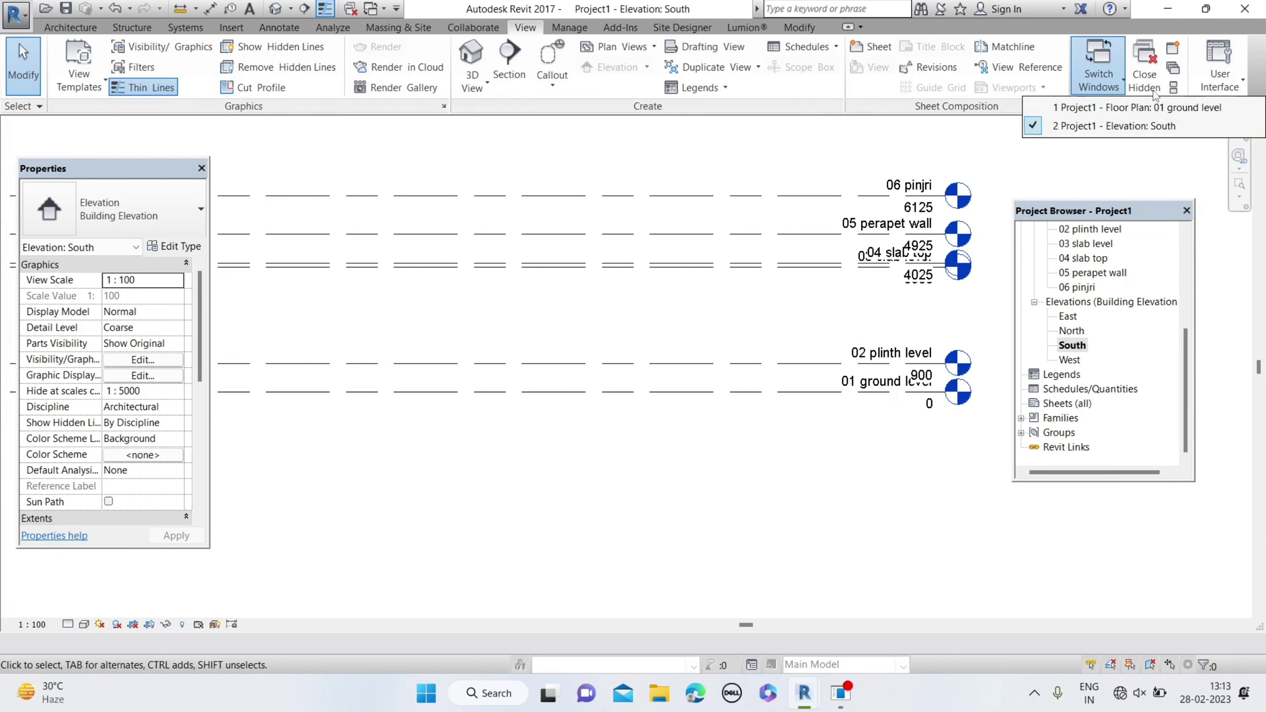
{"action": "left_click", "coordinate": [1216, 82]}
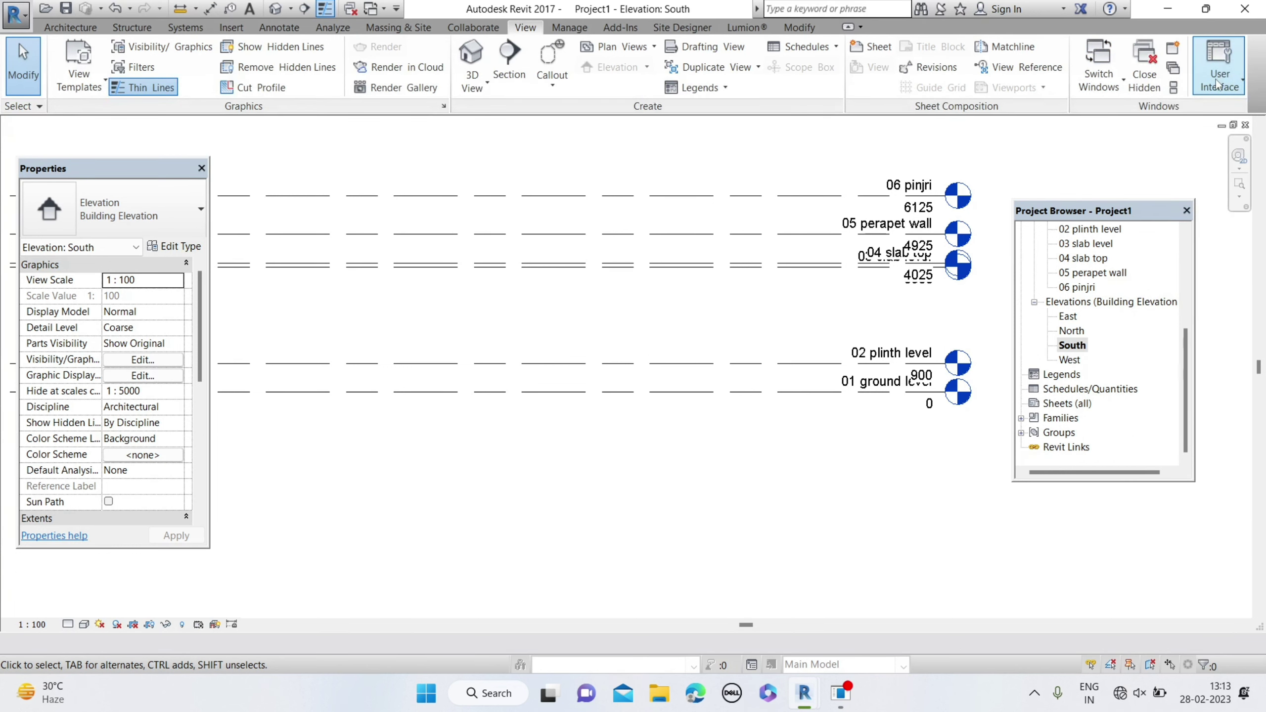
{"action": "left_click", "coordinate": [1217, 83]}
{"action": "left_click", "coordinate": [1215, 79]}
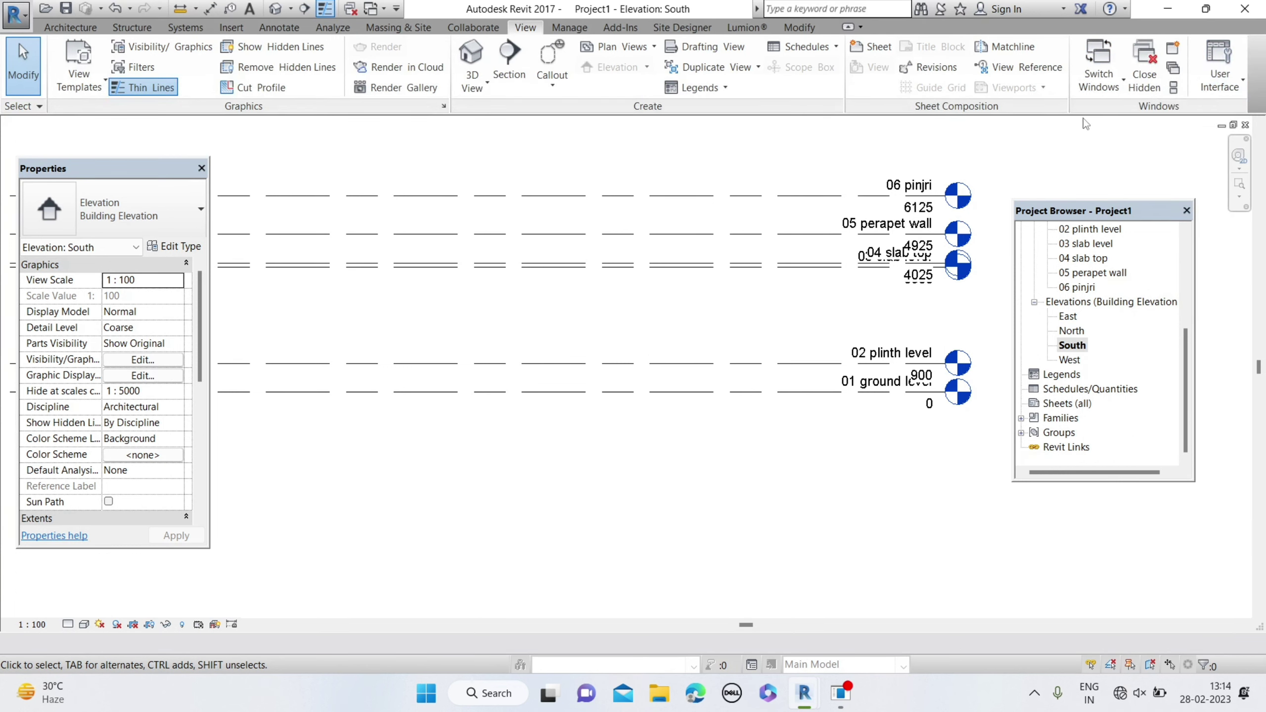